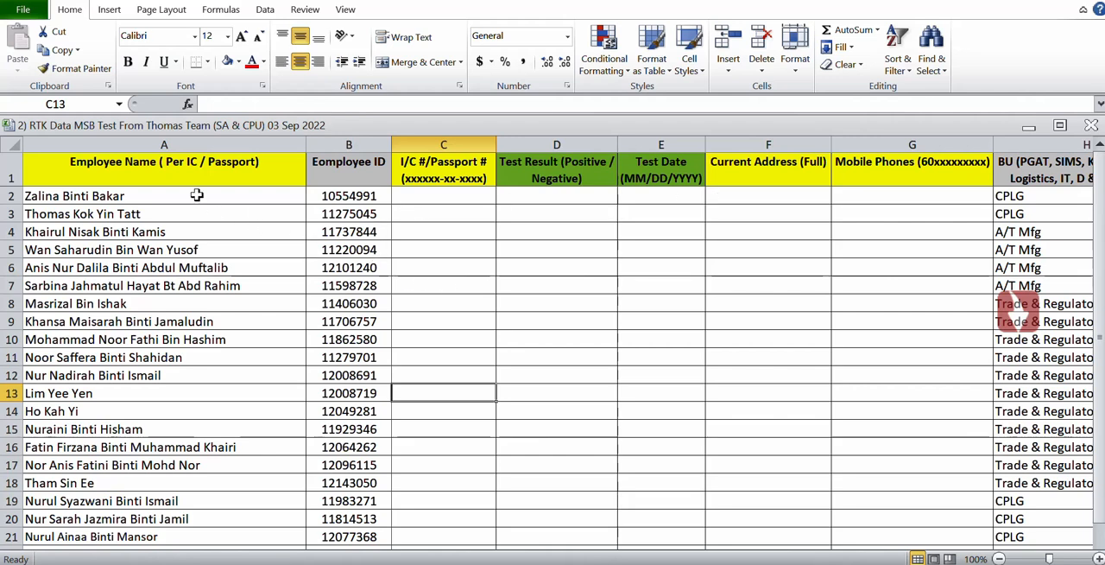
Look through the Employee Name column from row 2 to the end of the list and back to the header.
click(197, 195)
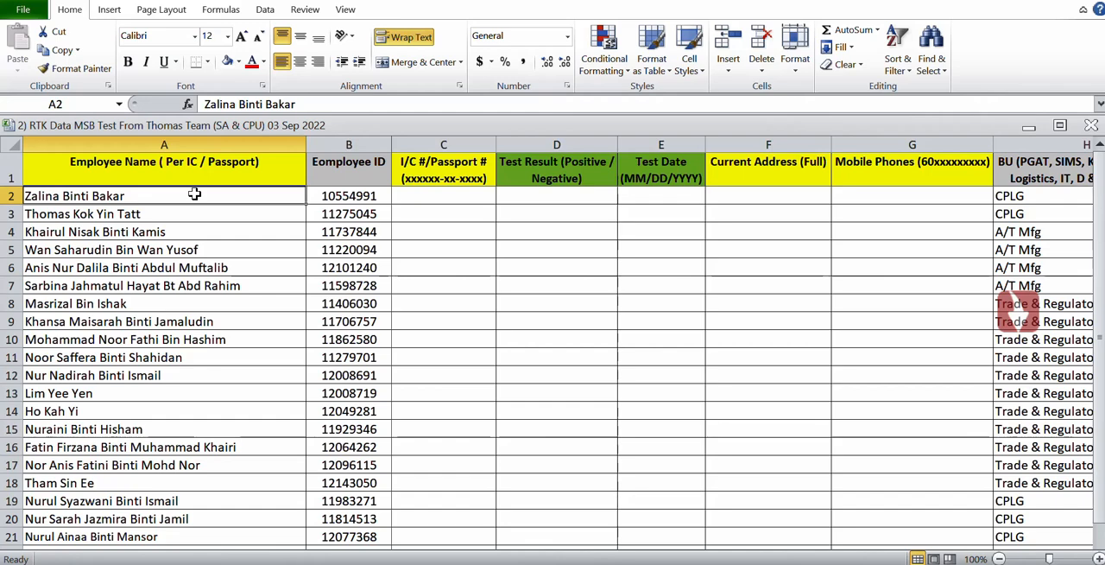
key(Down)
key(Down)
key(Down)
key(Down)
key(Down)
key(Down)
key(Down)
key(Down)
key(Down)
key(Down)
key(Down)
key(Down)
key(Down)
key(Down)
key(Down)
key(Down)
key(Down)
key(Down)
key(Down)
key(Down)
key(Down)
key(Down)
key(Down)
key(Down)
key(Down)
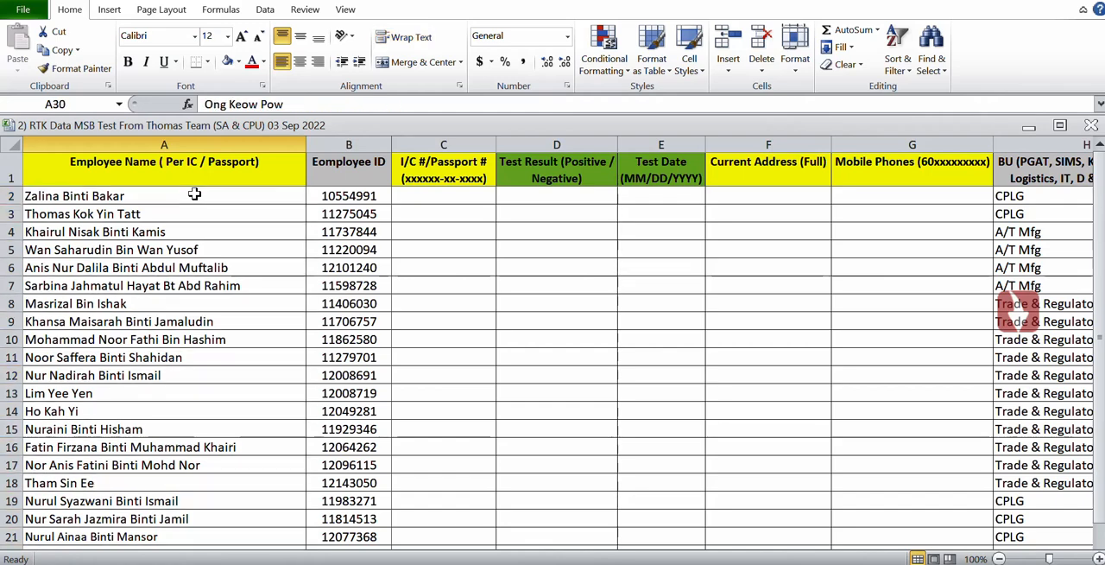
key(Down)
key(Down)
key(Down)
key(Down)
key(Down)
key(Down)
key(Down)
key(Down)
key(Down)
key(Down)
key(Down)
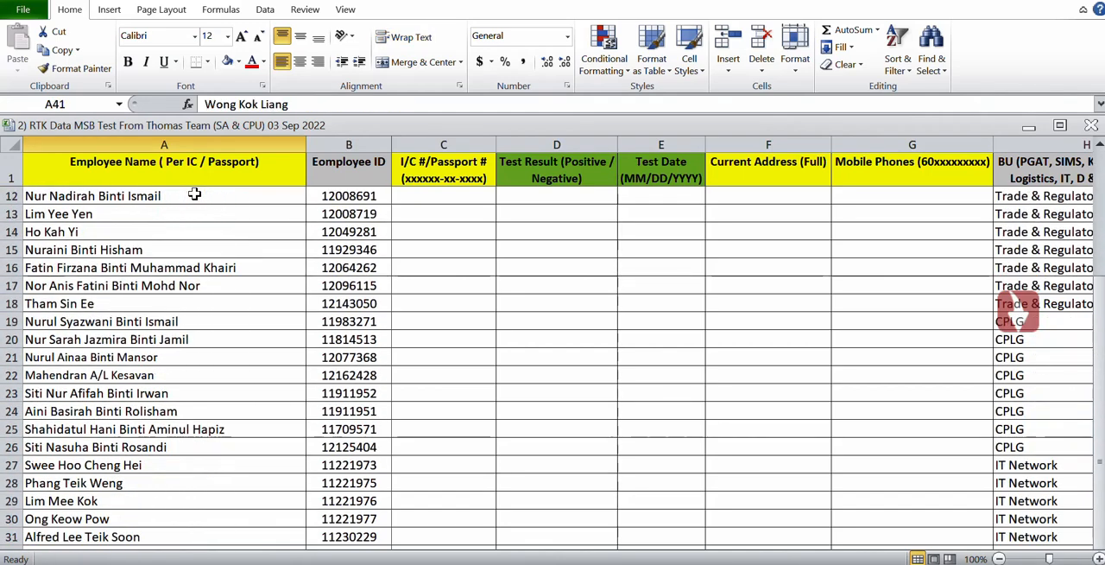
key(Down)
key(Down)
key(Down)
key(Down)
key(Down)
key(Down)
key(Down)
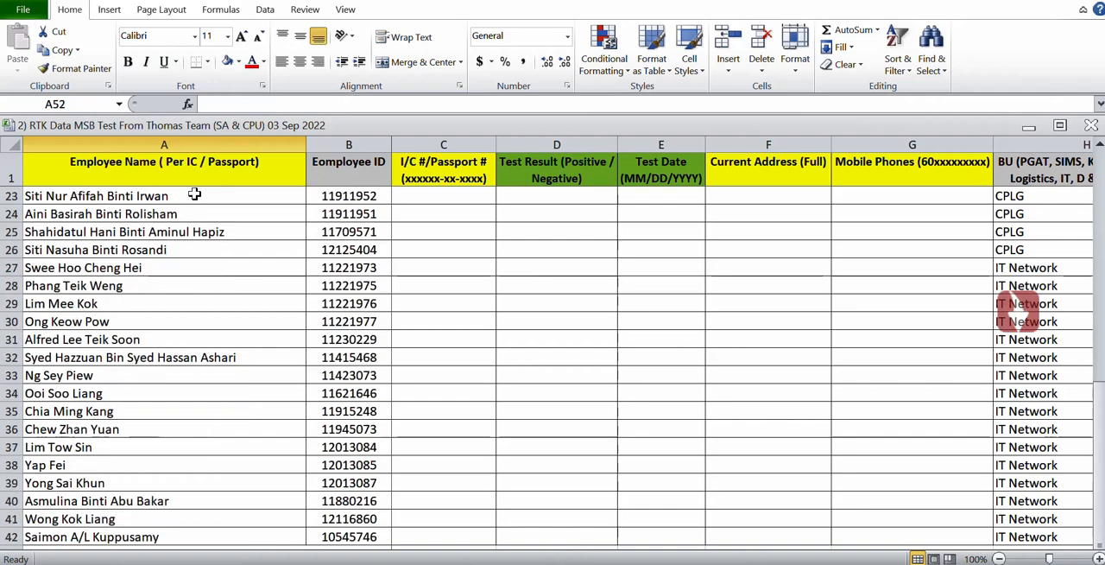
key(Up)
key(Up)
key(Up)
key(Up)
key(Up)
key(Up)
key(Up)
key(Up)
key(Up)
key(Up)
key(Up)
key(Up)
key(Up)
key(Up)
key(Up)
key(Up)
key(Up)
key(Up)
key(Up)
key(Up)
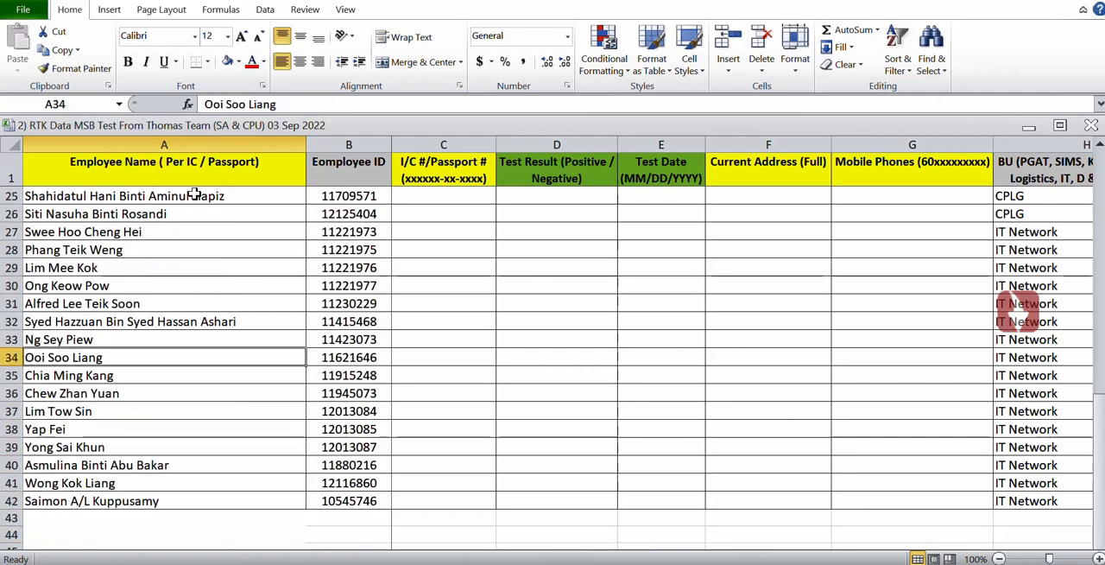
key(Up)
key(Up)
key(Up)
key(Up)
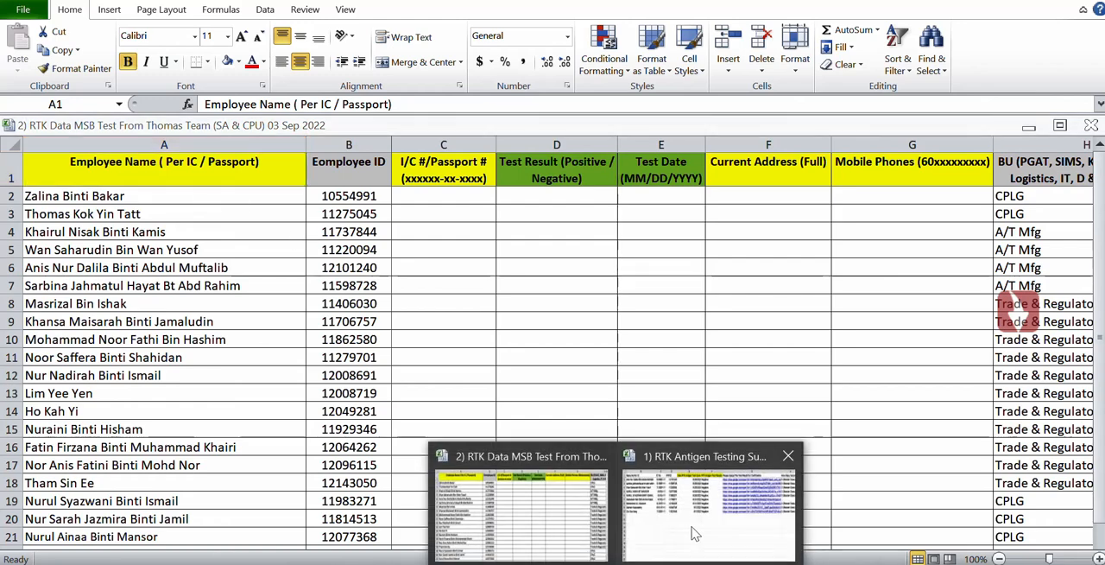
Examine the test dates and results in the RTK Antigen Testing Survey responses workbook and return to the employee list workbook.
click(697, 533)
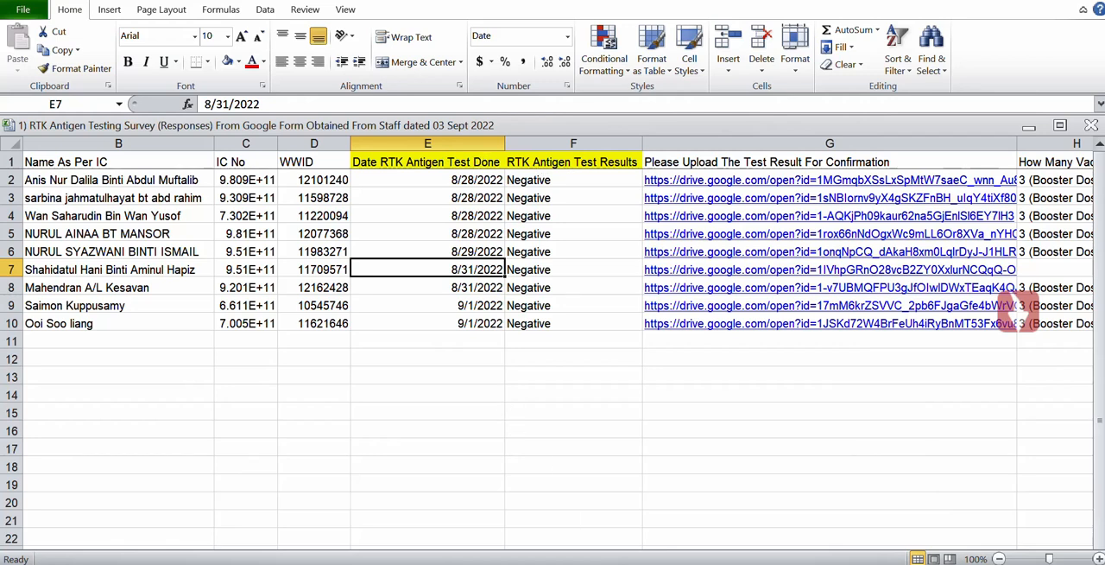
mouse_move(629, 560)
click(493, 505)
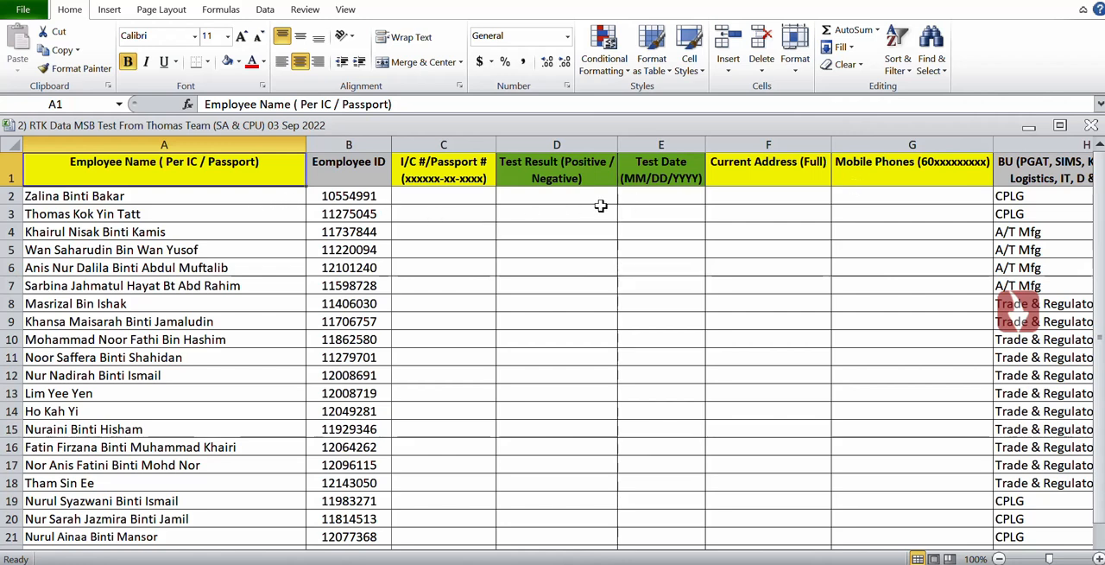
Begin a VLOOKUP formula in D2 of the Test Result column, using employee ID cell B2 as the lookup value.
click(534, 200)
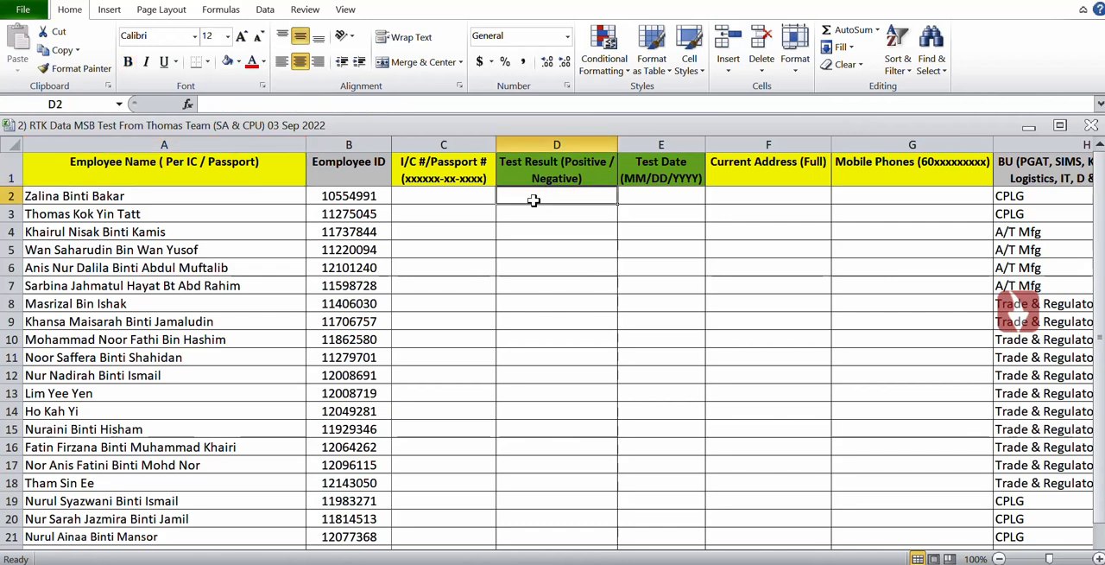
text(=)
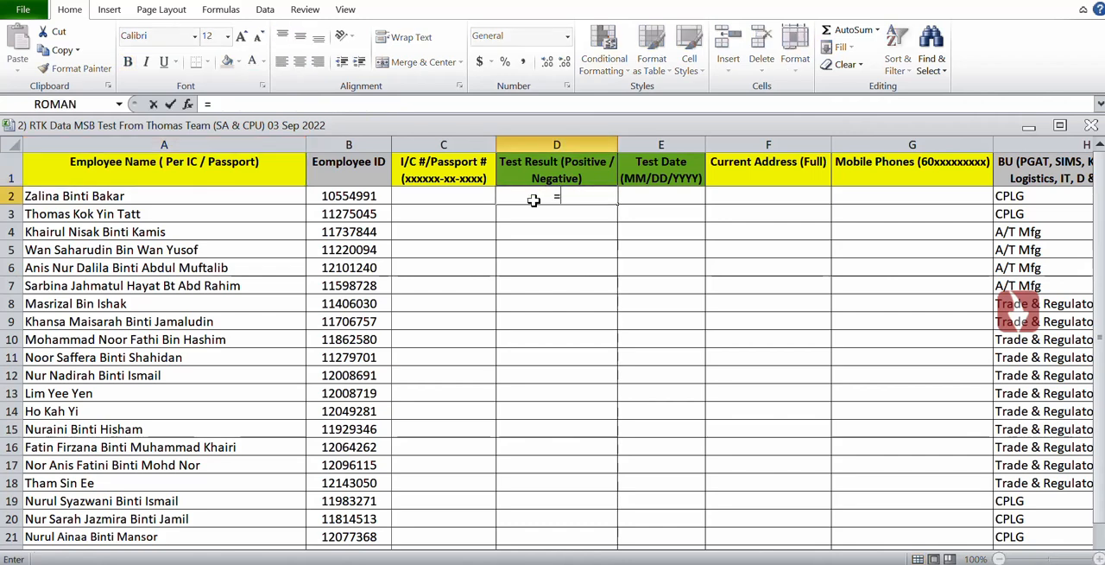
text(V)
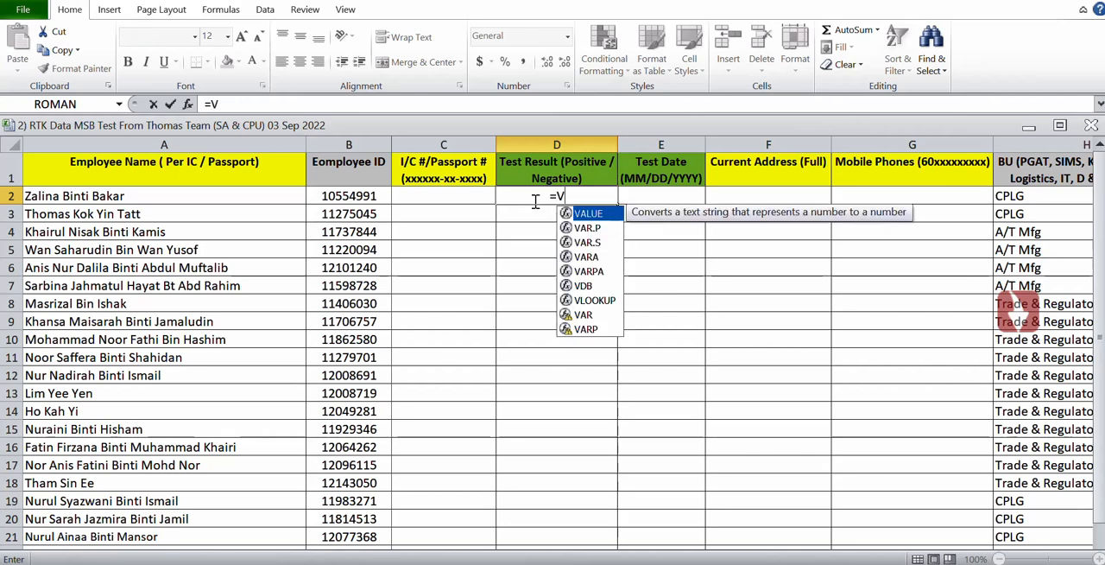
text(LOOKUP()
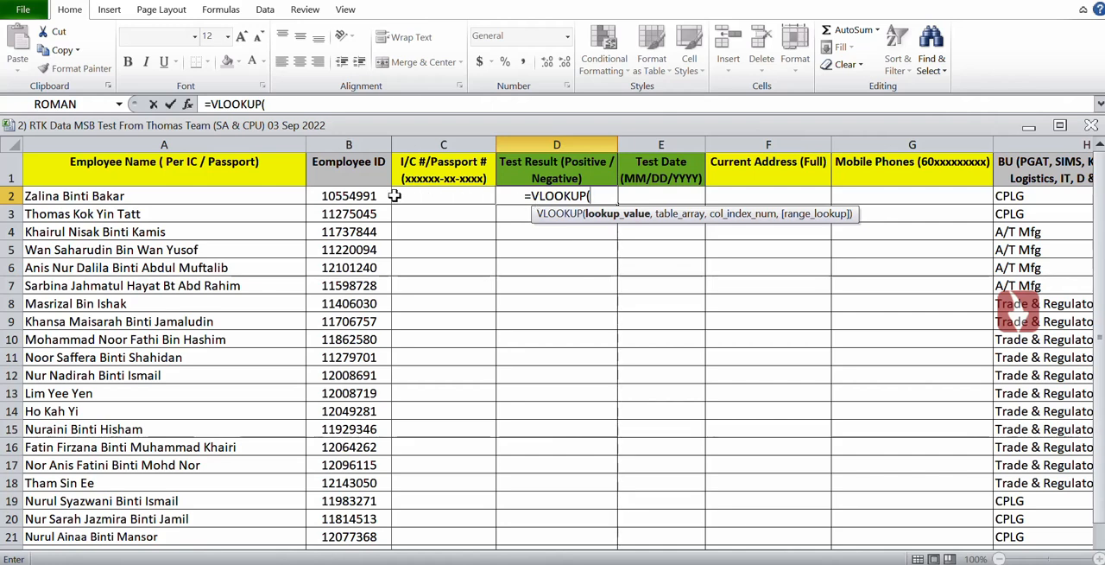
click(368, 196)
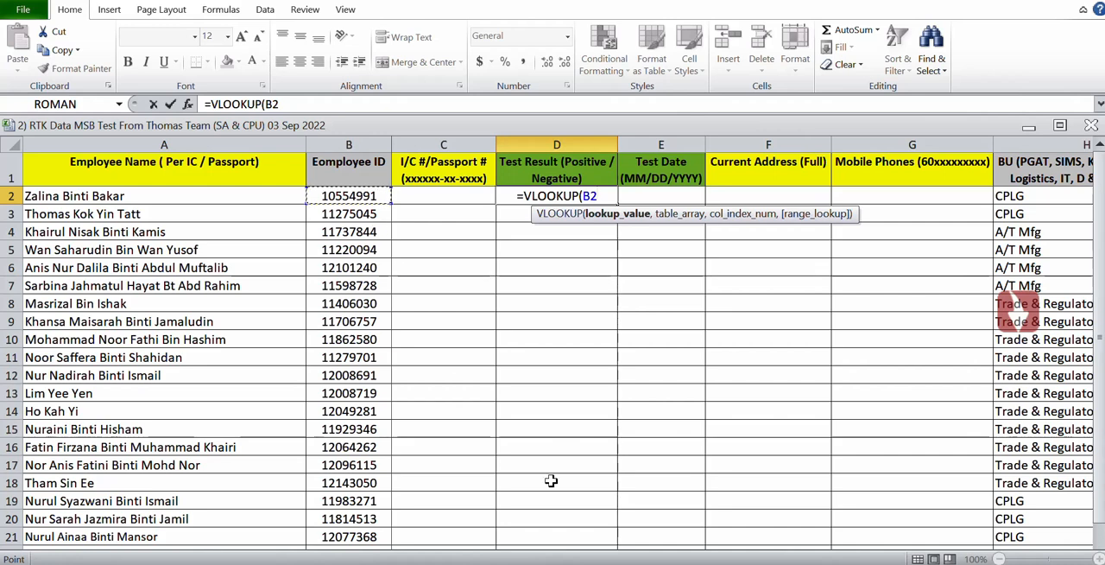
text(,)
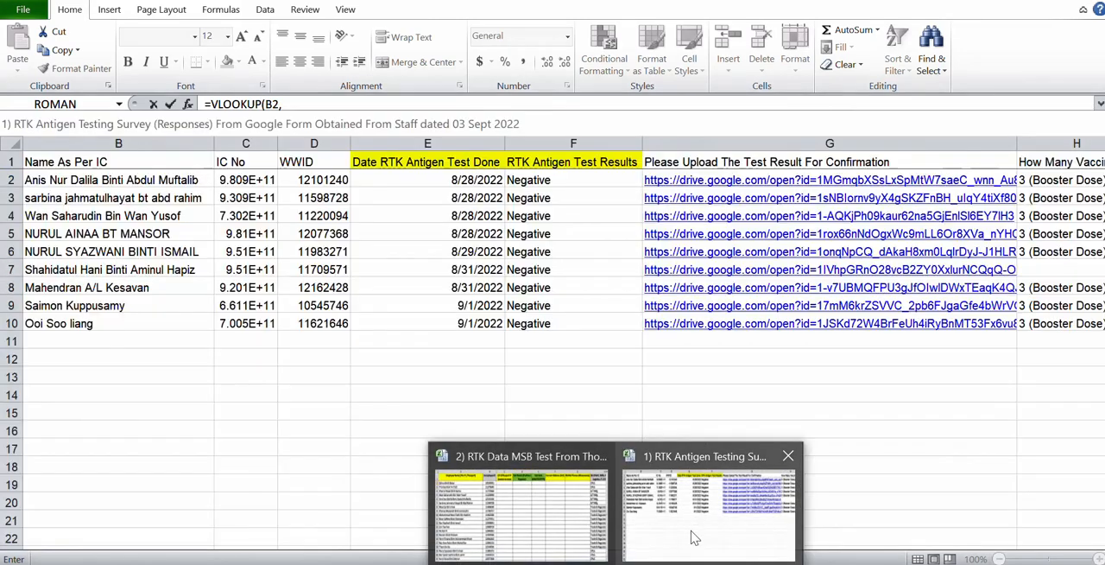
Complete the D2 VLOOKUP with columns D:F of the survey responses workbook as table array, column index 3 and range lookup 0.
click(696, 537)
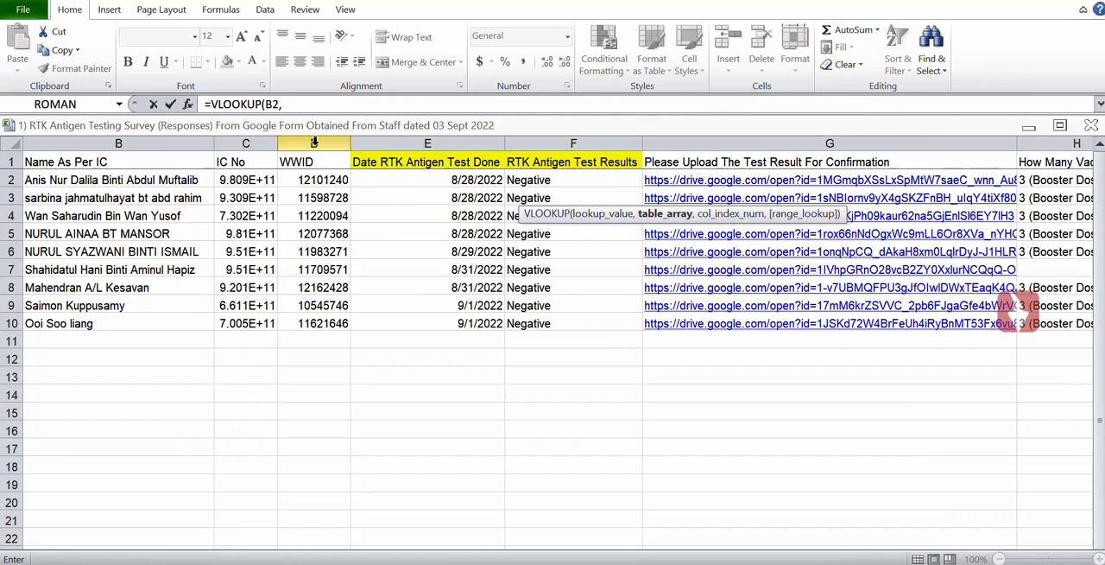
drag(313, 142, 521, 140)
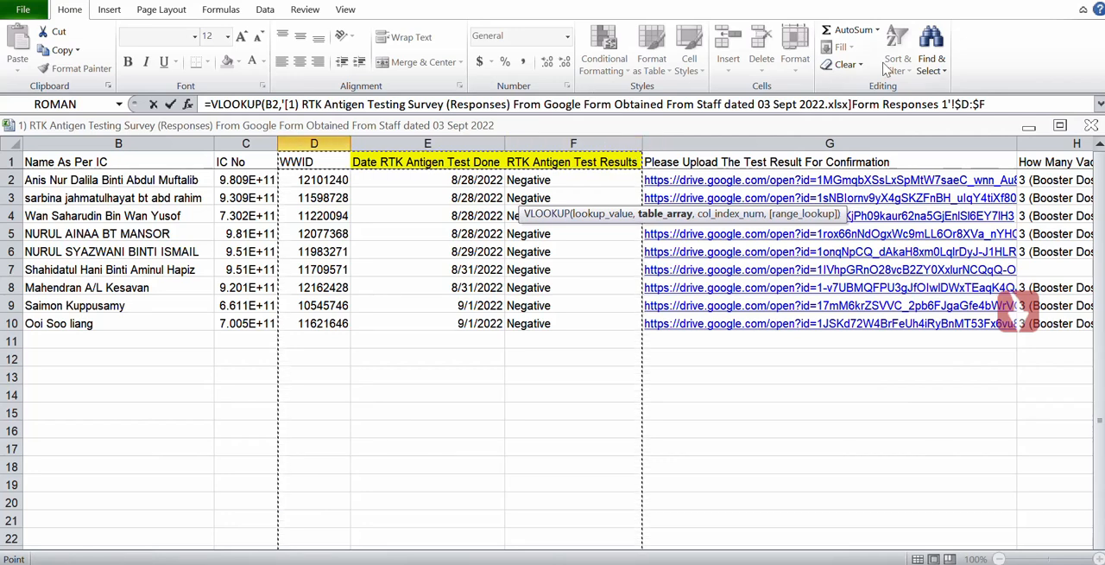
click(994, 102)
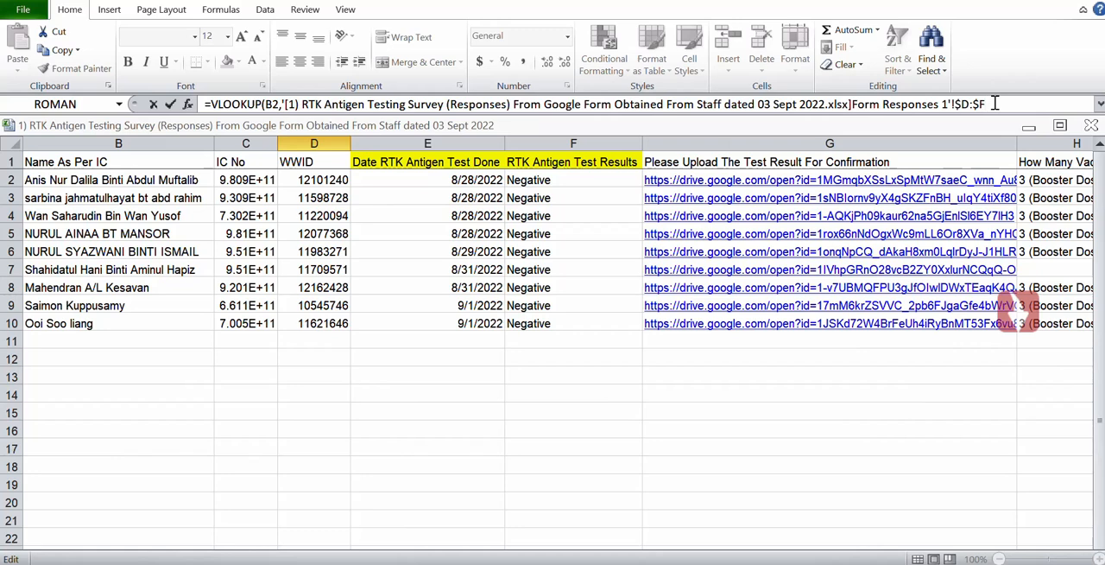
text(,3,)
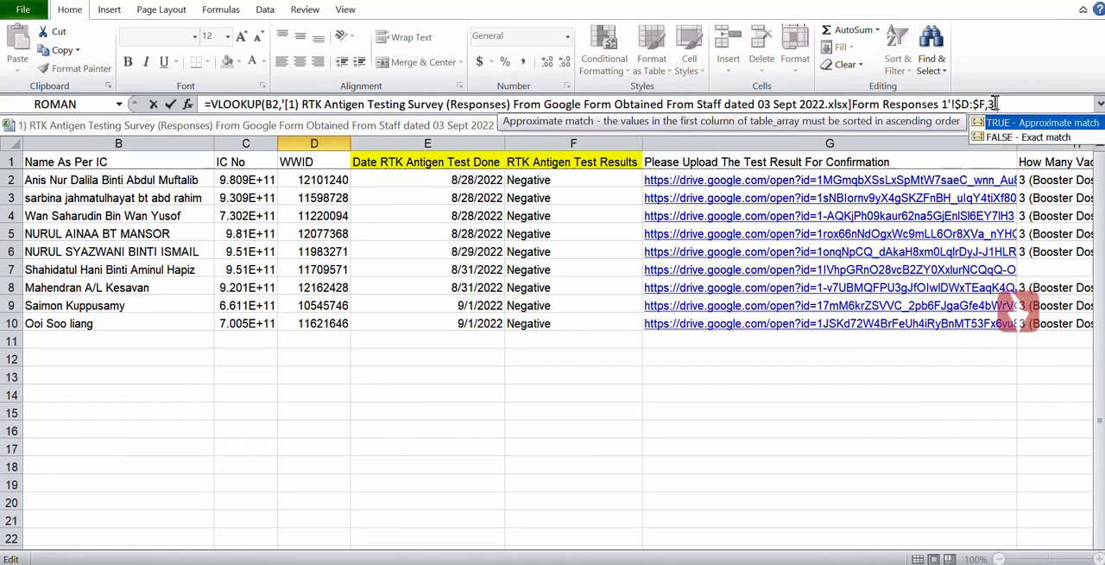
text(0)
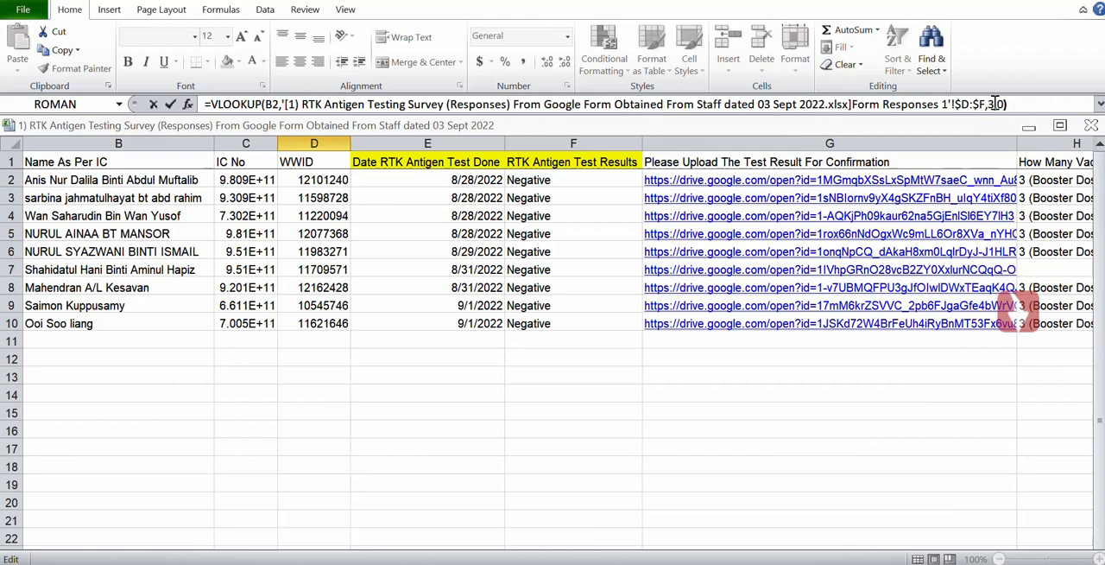
key(Return)
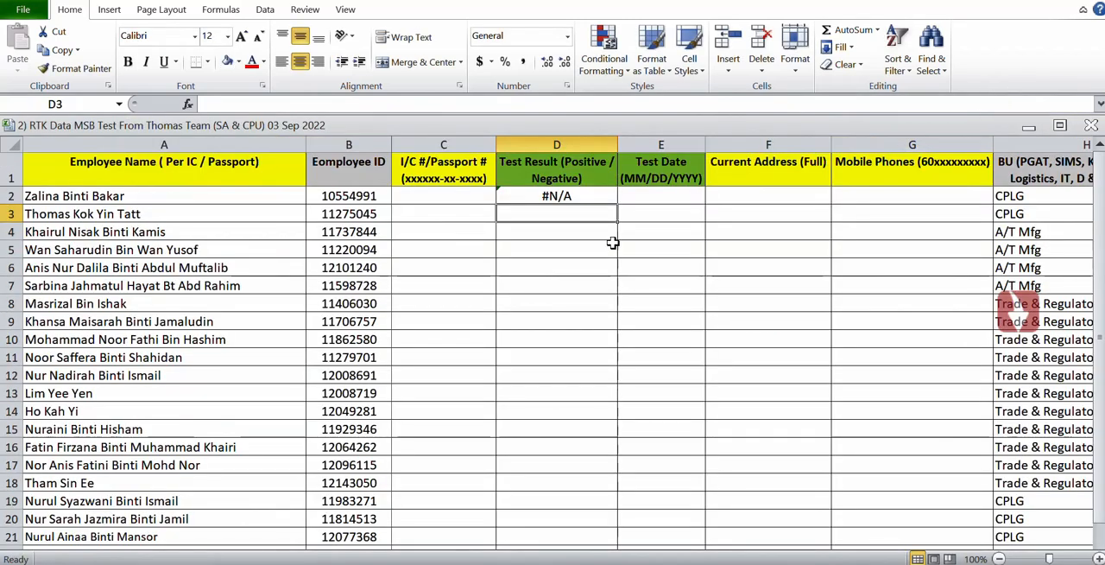
Fill the Test Result formula from D2 down to D23.
click(563, 197)
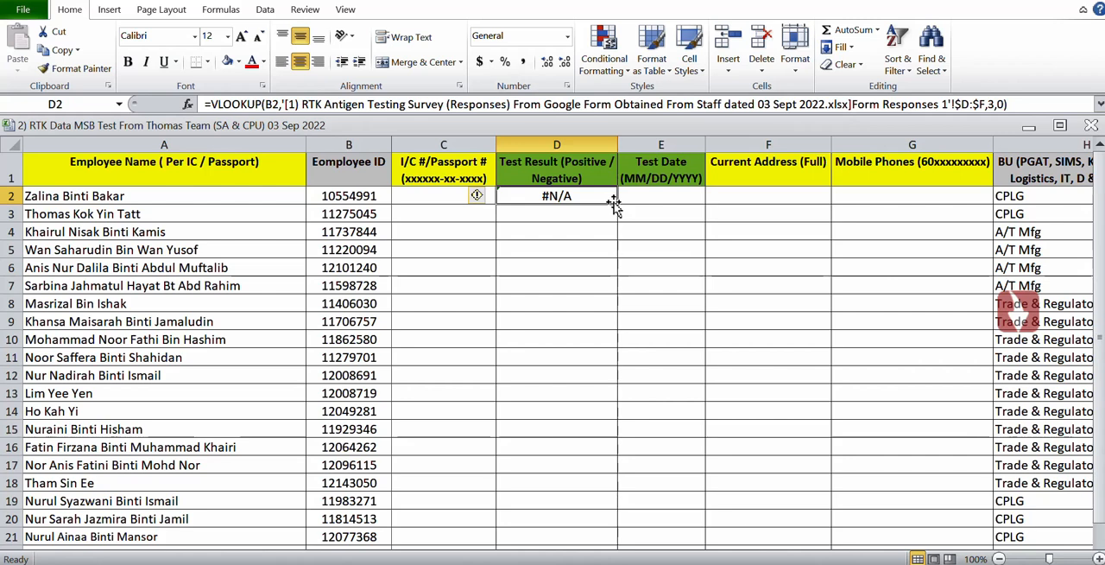
drag(613, 205, 607, 563)
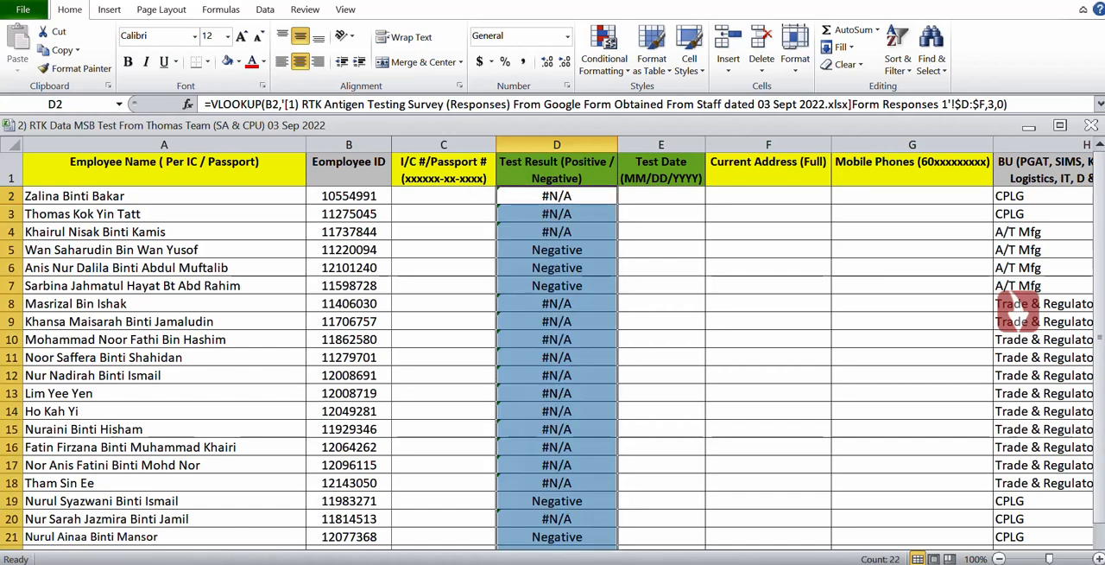
mouse_move(616, 564)
Extend the Test Result formula from D23 down to the last employee row, D42.
click(584, 352)
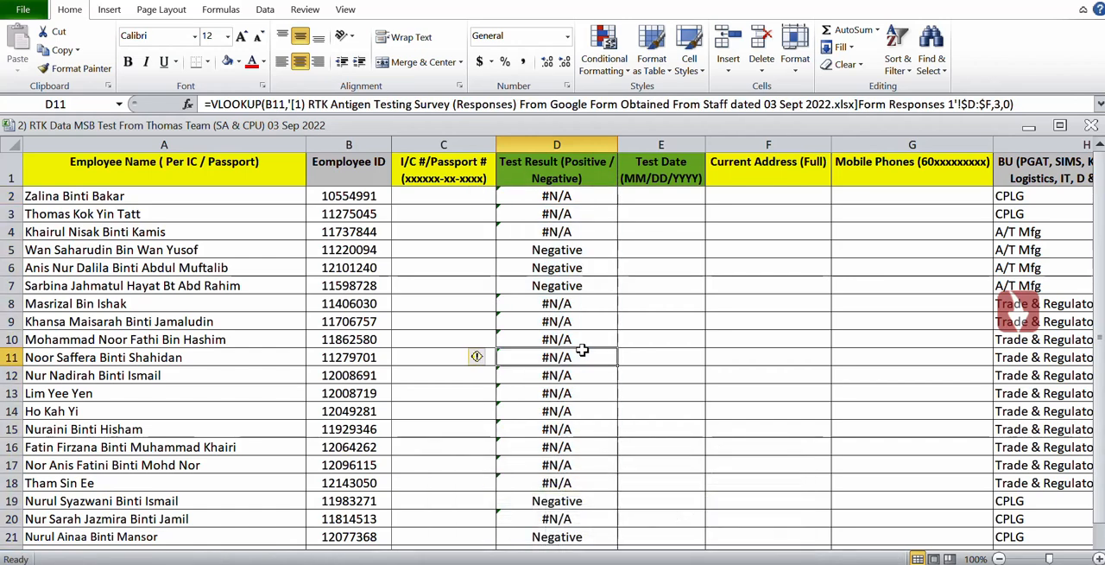
key(Down)
key(Down)
key(Down)
key(Down)
key(Down)
key(Down)
key(Down)
key(Down)
key(Down)
key(Down)
key(Down)
key(Down)
key(Down)
key(Down)
key(Down)
key(Down)
key(Down)
key(Down)
key(Down)
key(Down)
key(Down)
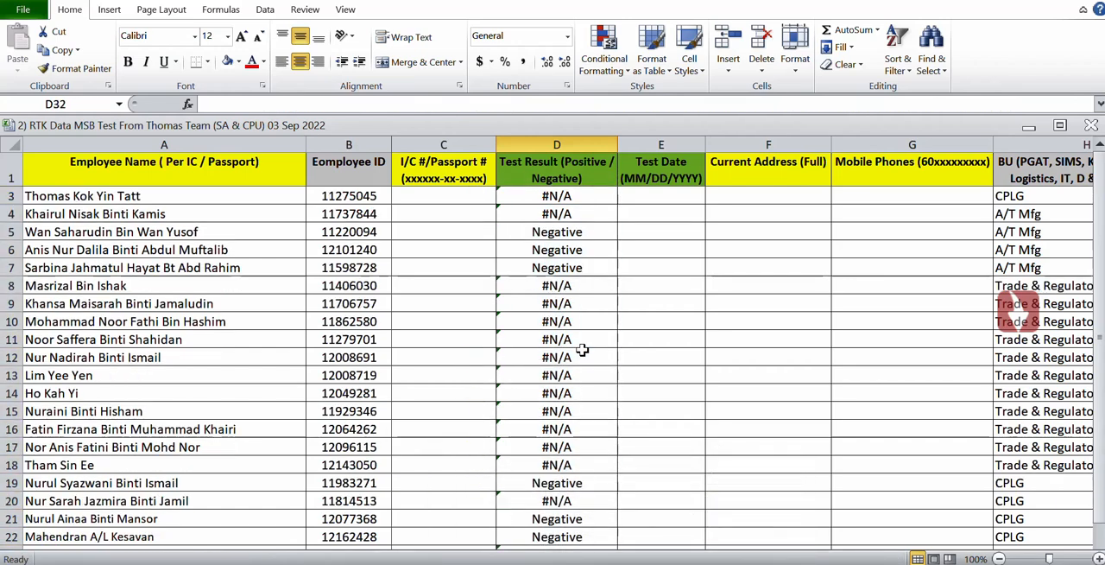
key(Up)
key(Up)
key(Up)
key(Up)
key(Up)
key(Up)
key(Up)
key(Up)
key(Up)
key(Up)
key(Up)
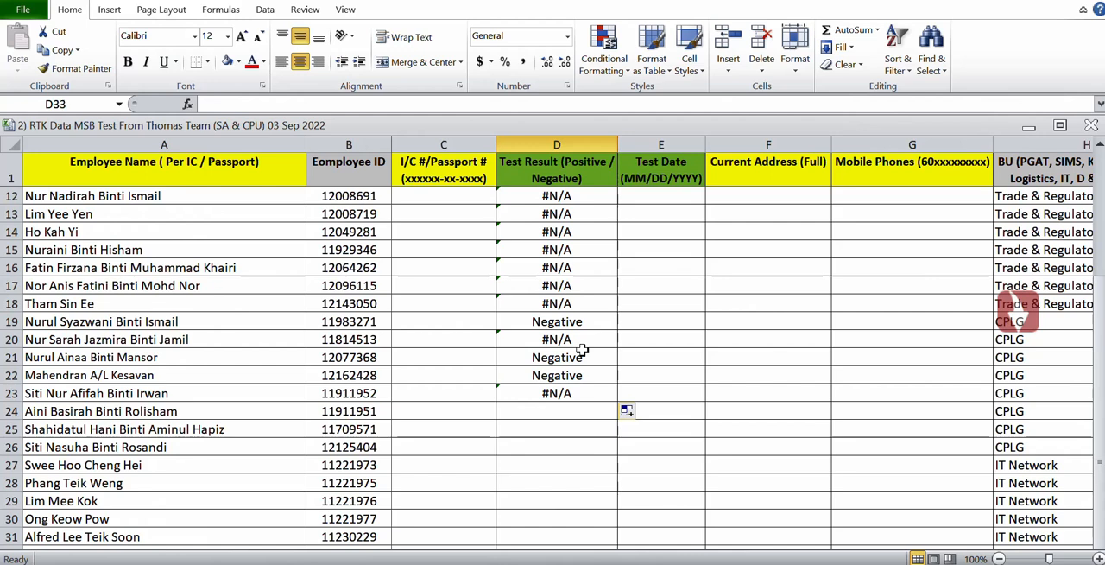
key(Up)
key(Up)
key(Up)
key(Up)
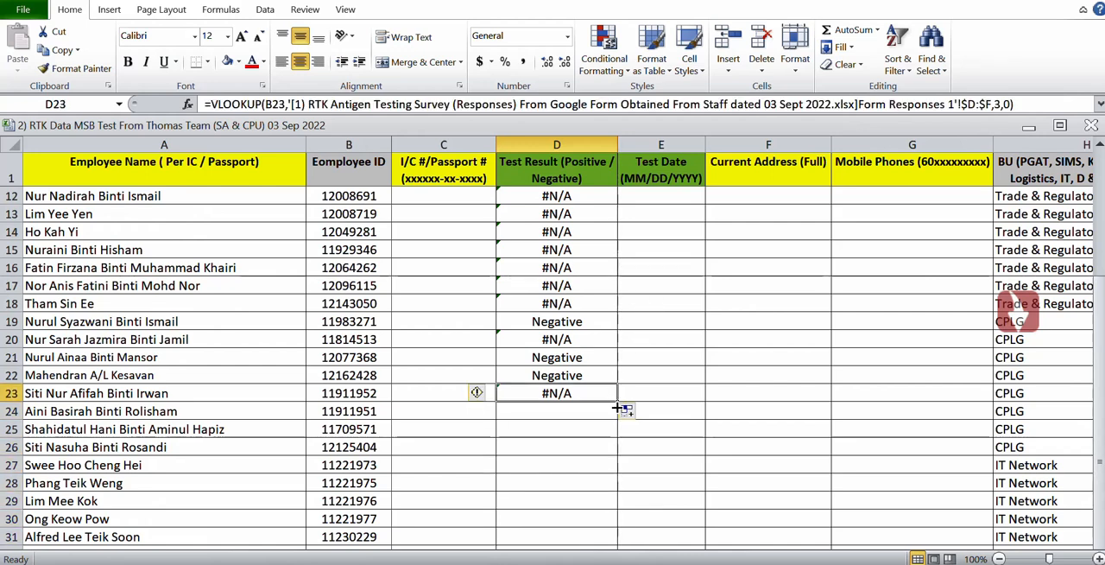
double_click(618, 404)
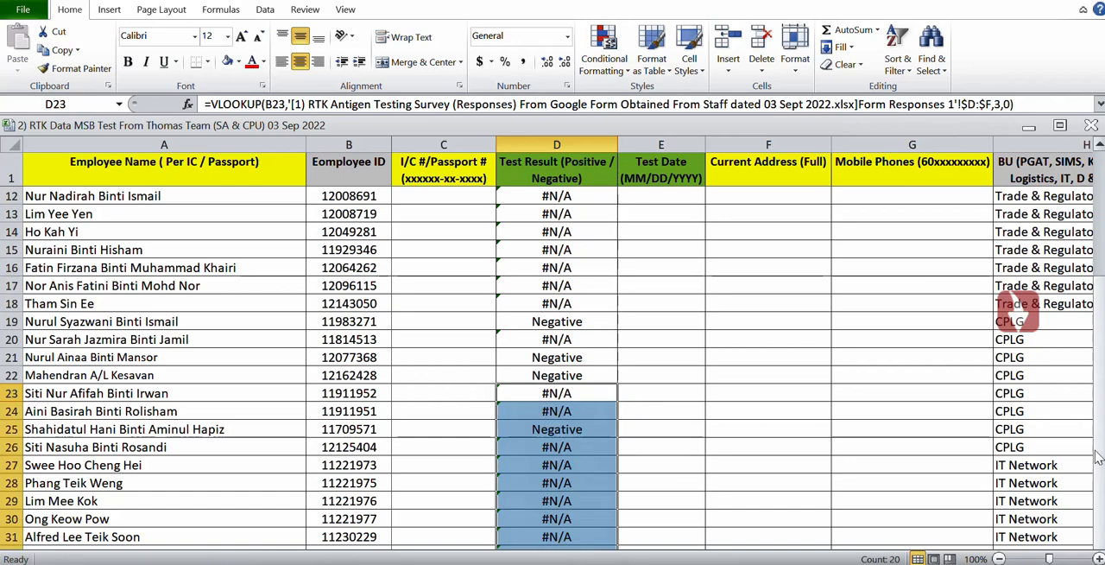
Check the filled Test Result column down past the last employee row and go back up to its header.
drag(1100, 466, 1103, 542)
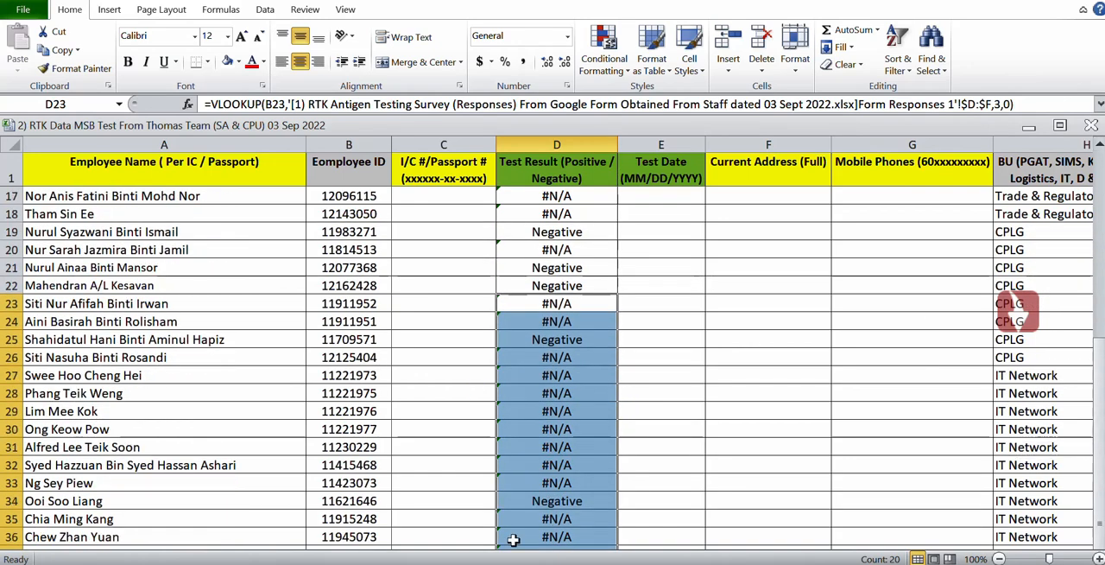
click(552, 501)
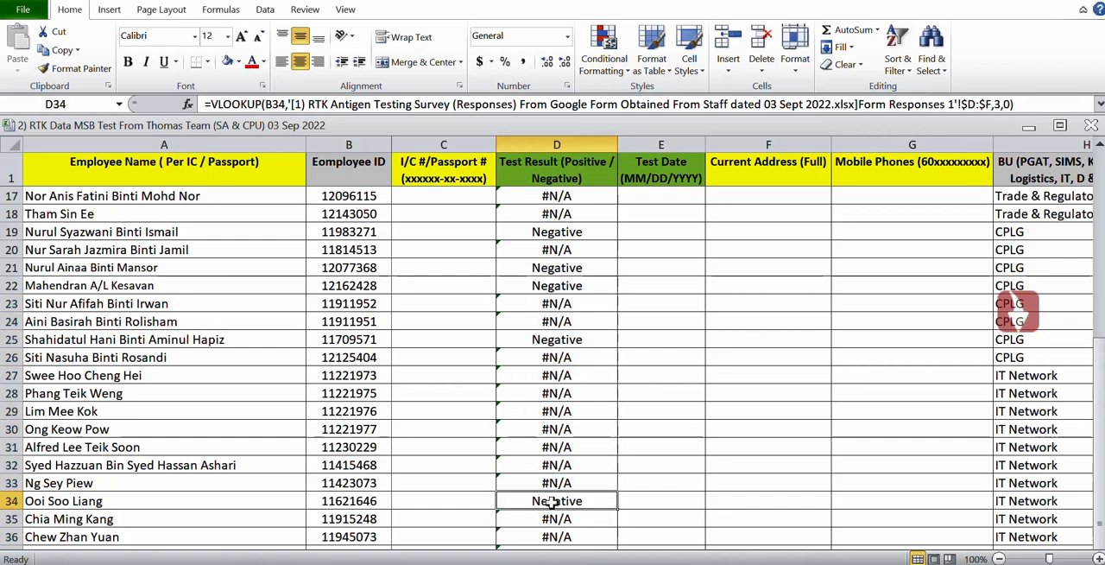
key(Down)
key(Down)
key(Down)
key(Down)
key(Down)
key(Down)
key(Down)
key(Down)
key(Down)
key(Down)
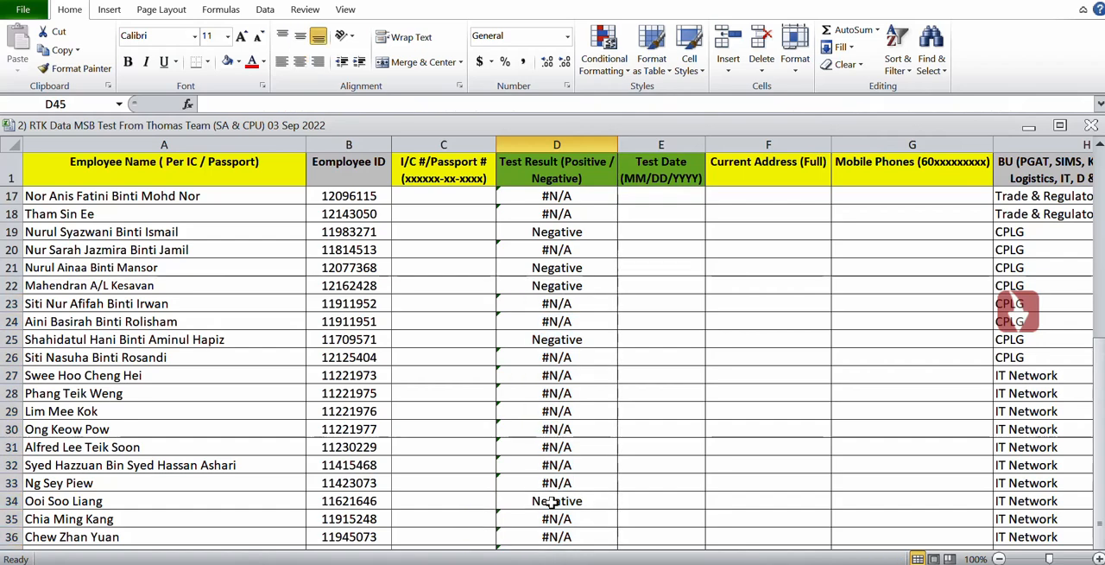
key(Down)
key(Down)
key(Down)
key(Down)
key(Down)
key(Down)
key(Down)
key(Down)
key(Down)
key(Down)
key(Down)
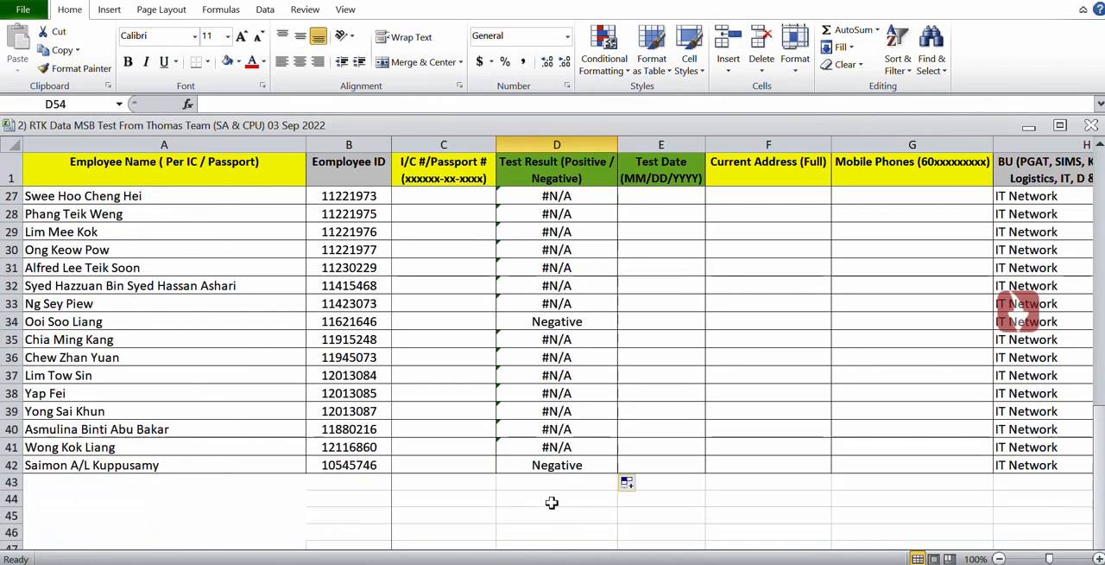
key(Up)
key(Up)
key(Up)
key(Up)
key(Up)
key(Up)
key(Up)
key(Up)
key(Up)
key(Up)
key(Up)
key(Up)
key(Up)
key(Up)
key(Up)
key(Up)
key(Up)
key(Up)
key(Up)
key(Up)
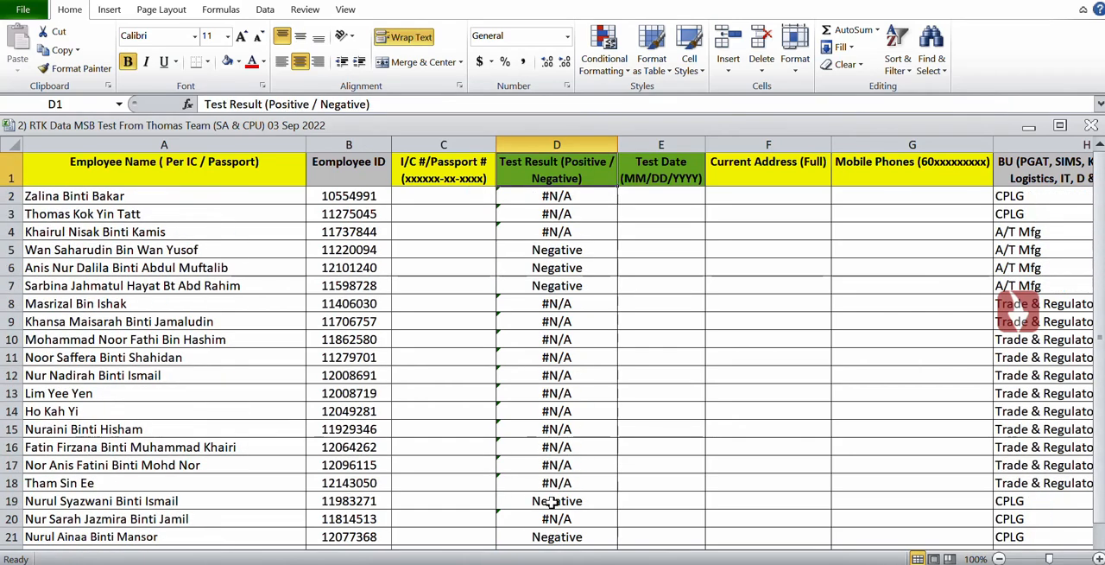
Start a VLOOKUP formula in the first Test Date cell, E2, with employee ID cell B2 as the lookup value.
click(671, 195)
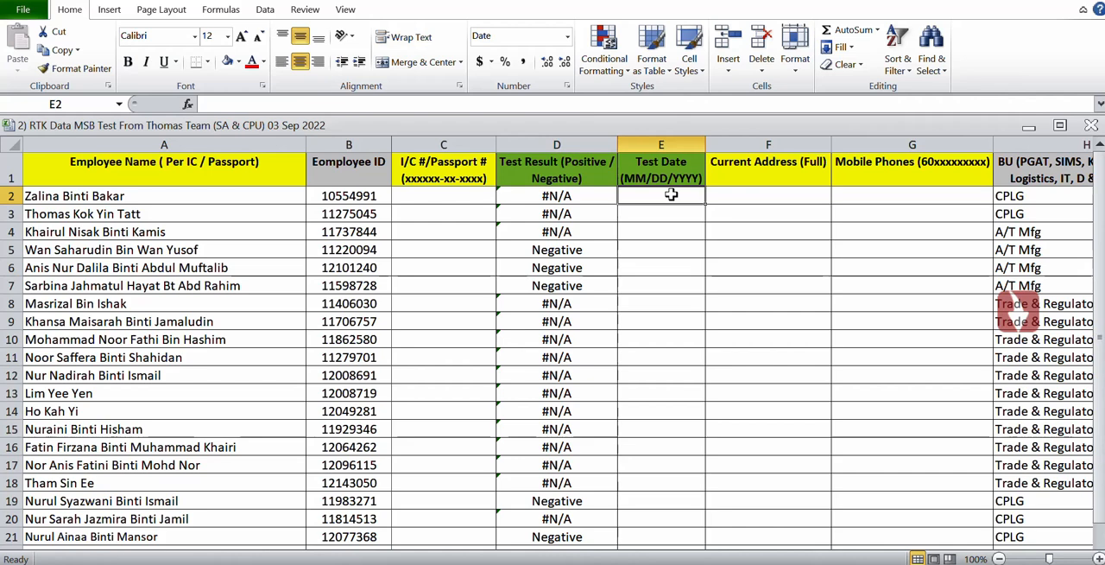
text(=)
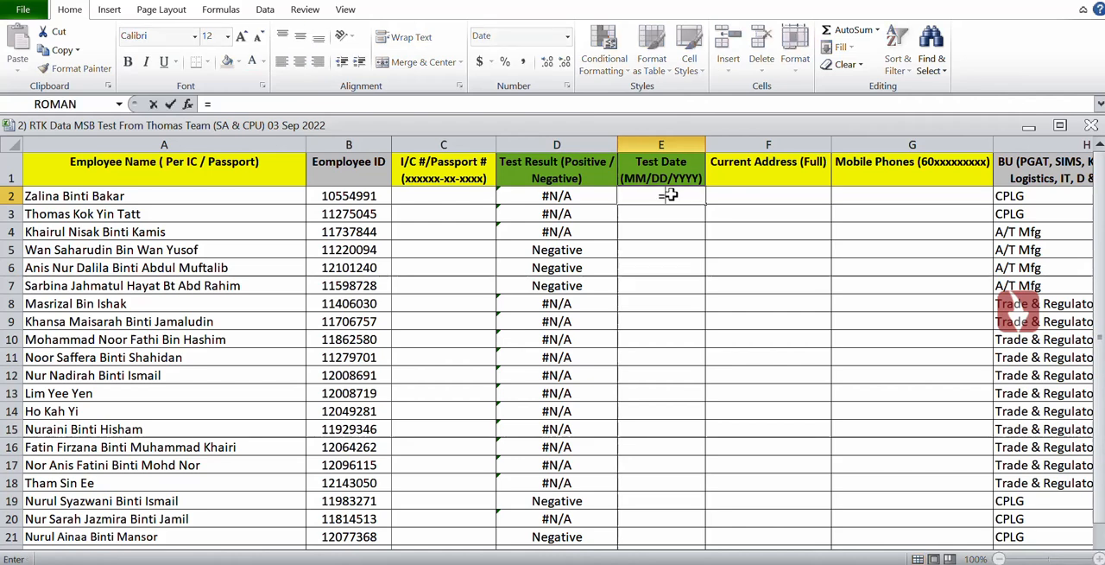
text(VLO)
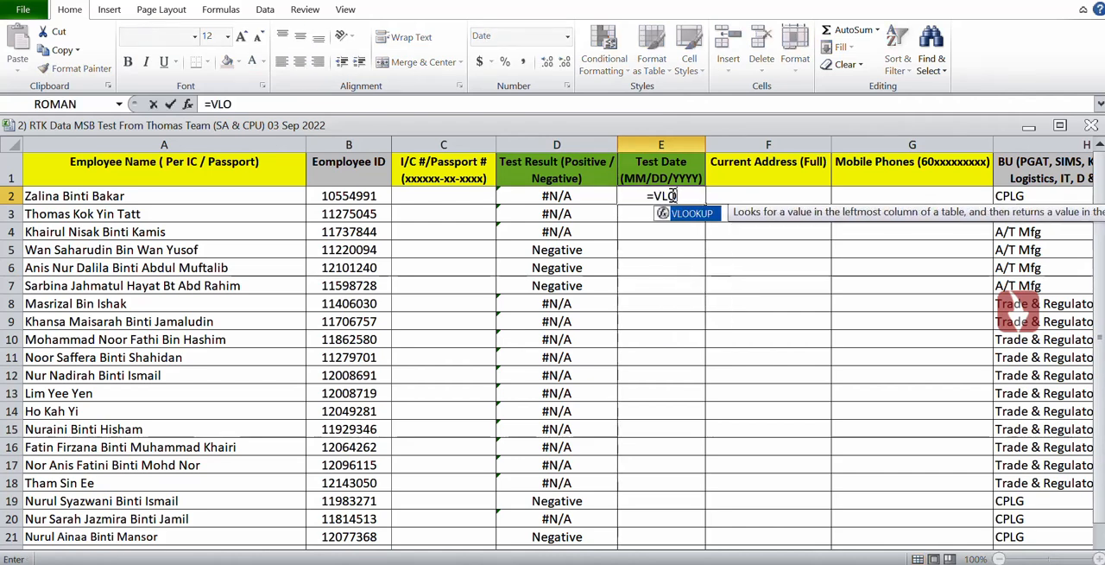
text(OKUP()
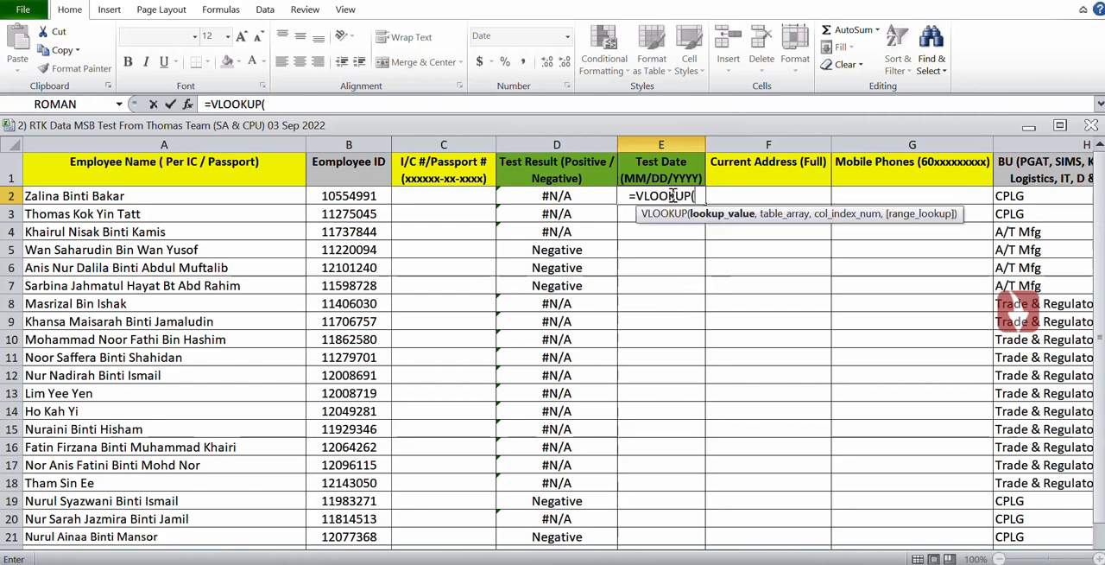
click(360, 198)
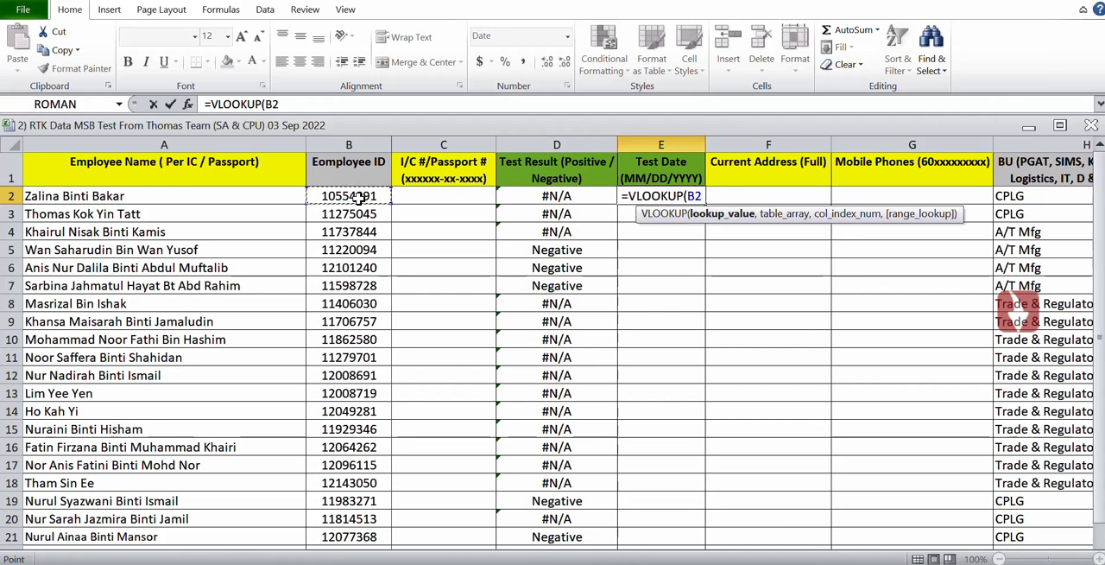
text(,)
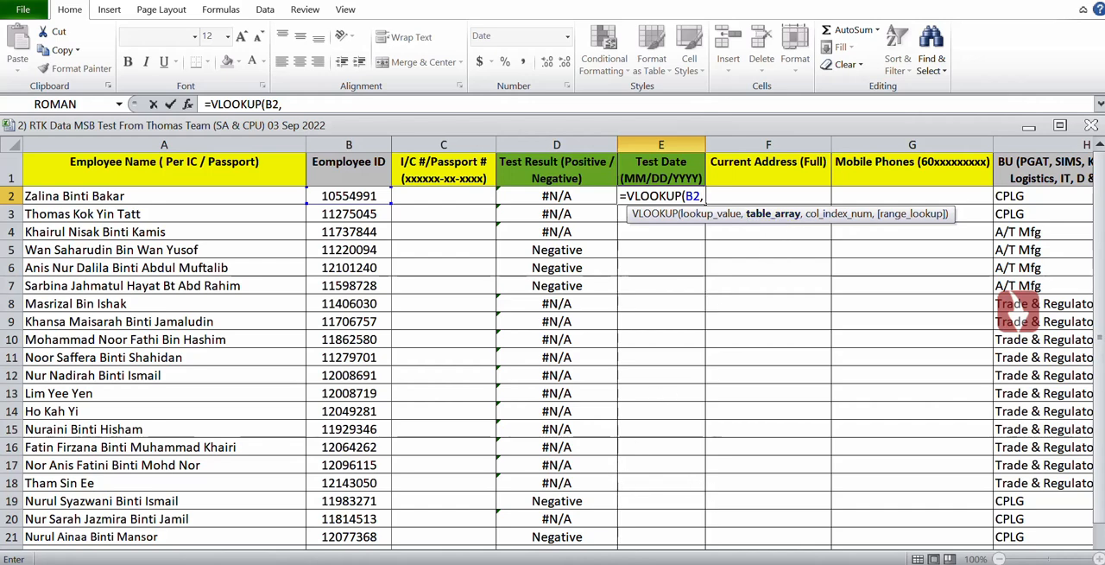
Complete the E2 VLOOKUP with columns D:E of the survey responses workbook as table array, column index 2 and range lookup 0.
click(684, 533)
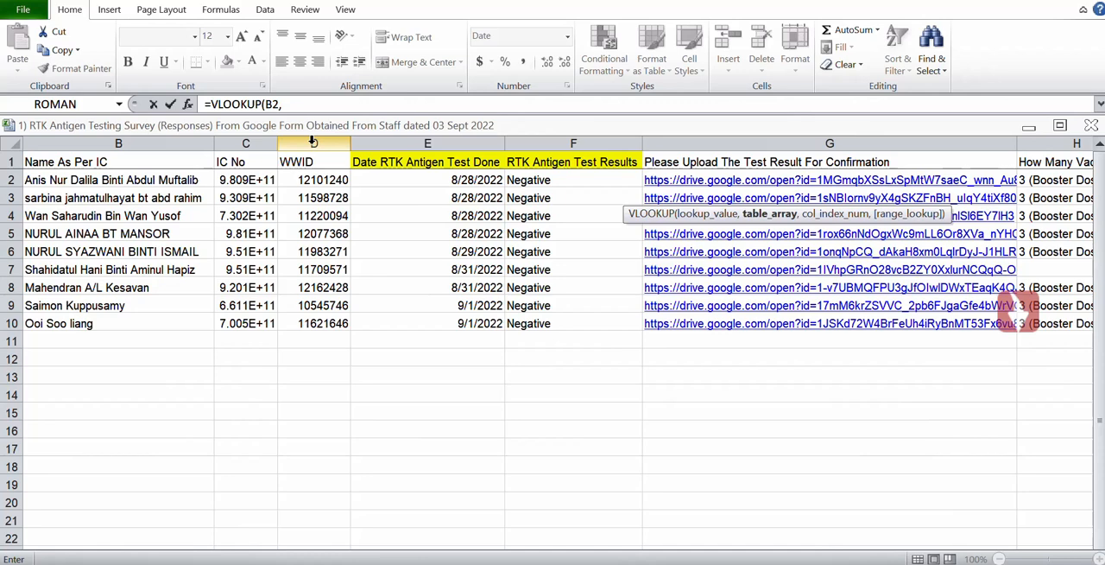
drag(313, 143, 382, 142)
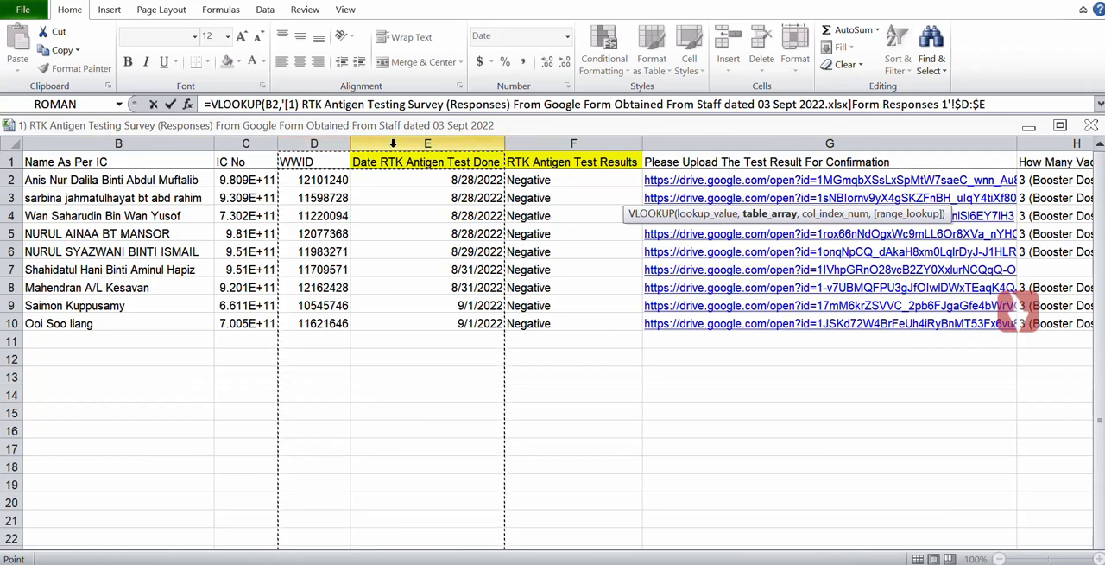
click(1006, 99)
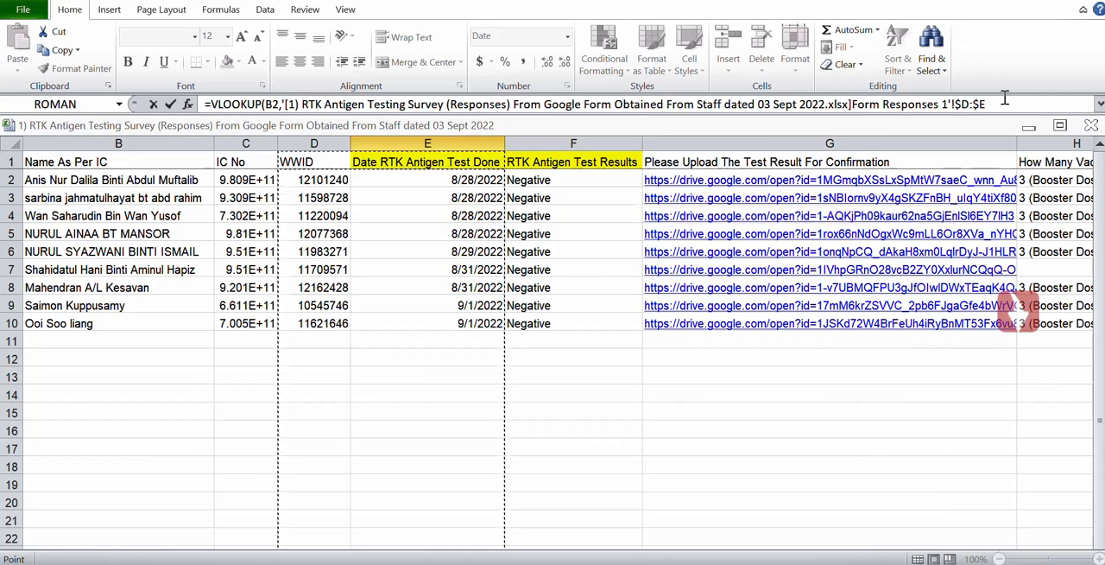
text(,)
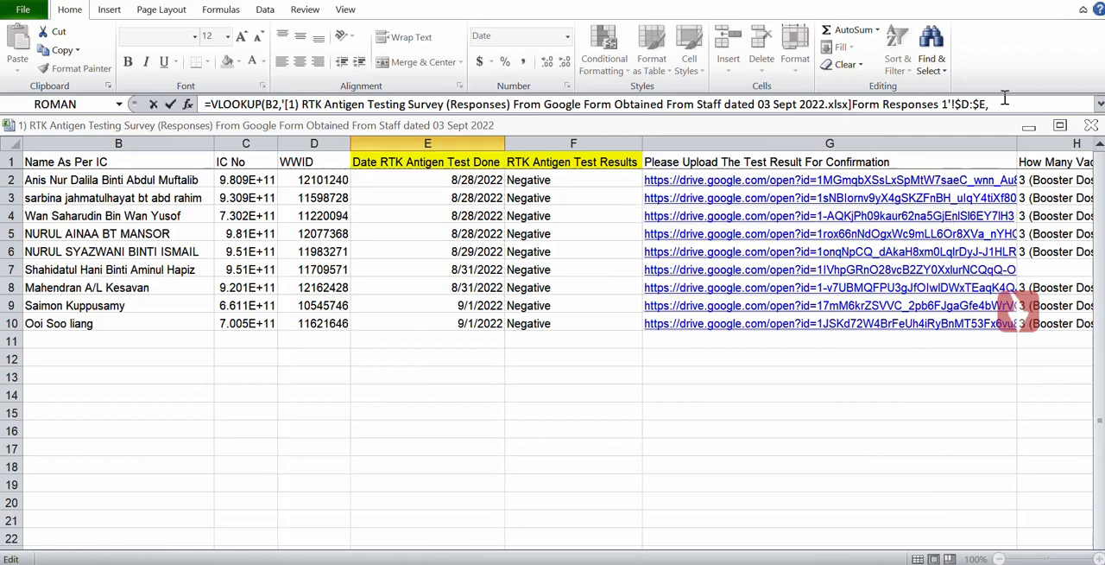
text(2,)
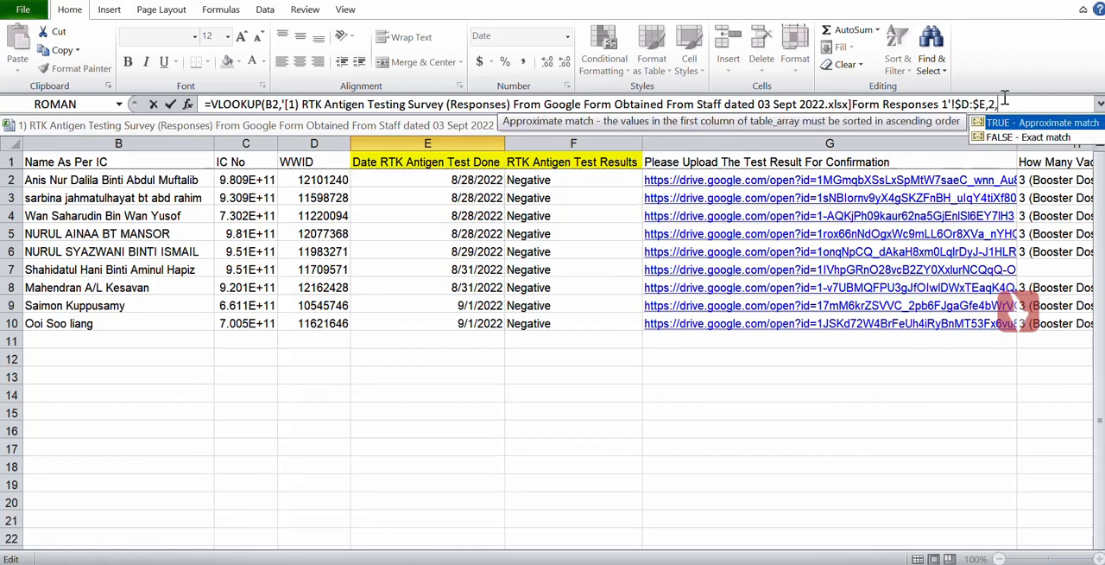
text(0))
key(Return)
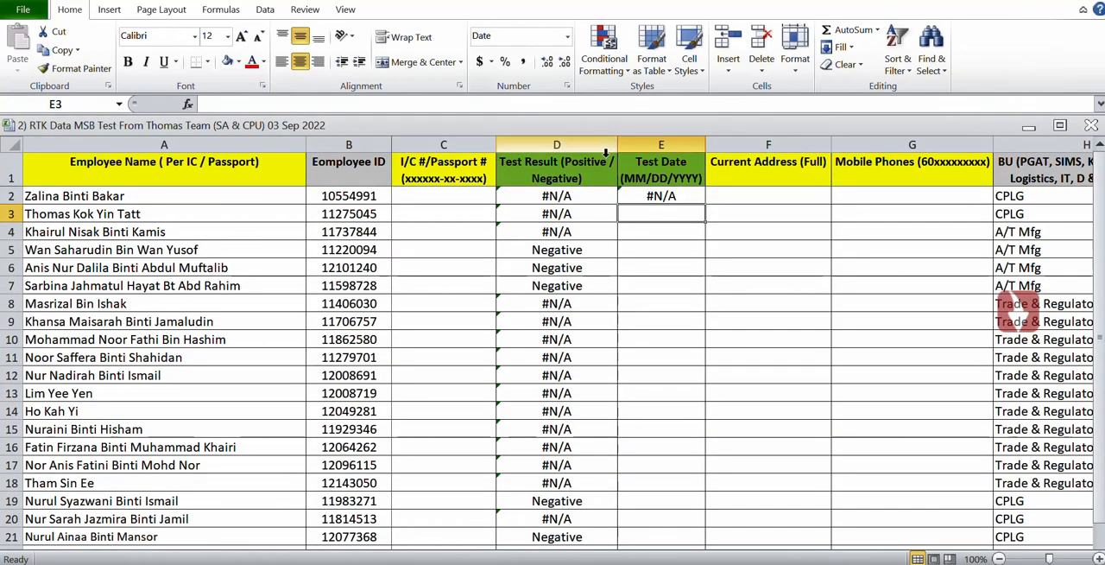
Fill the Test Date formula from E2 down to E23 and close the news widget covering the sheet.
click(646, 196)
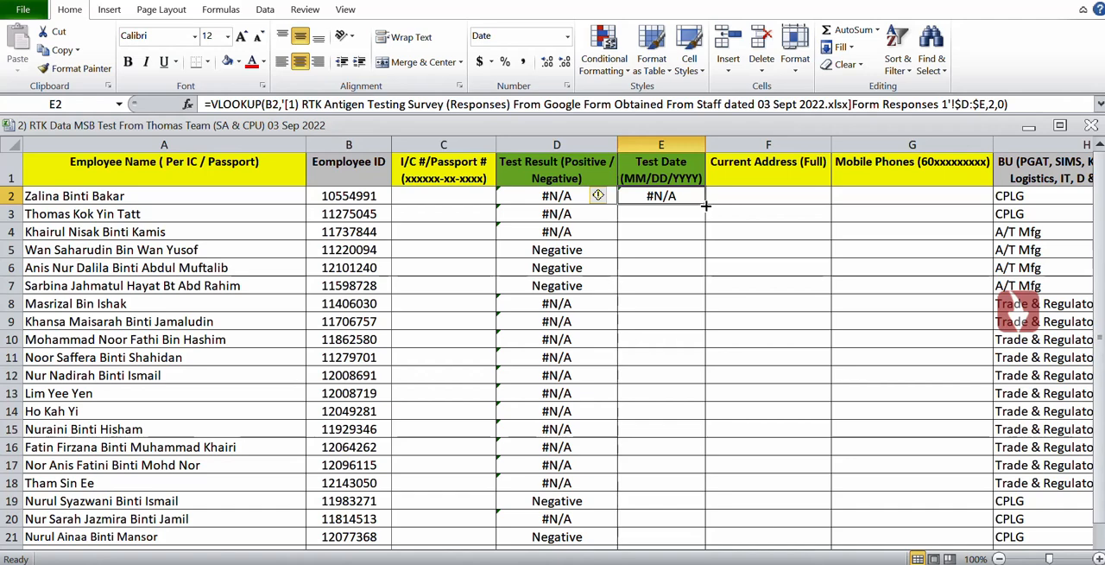
drag(706, 203, 709, 549)
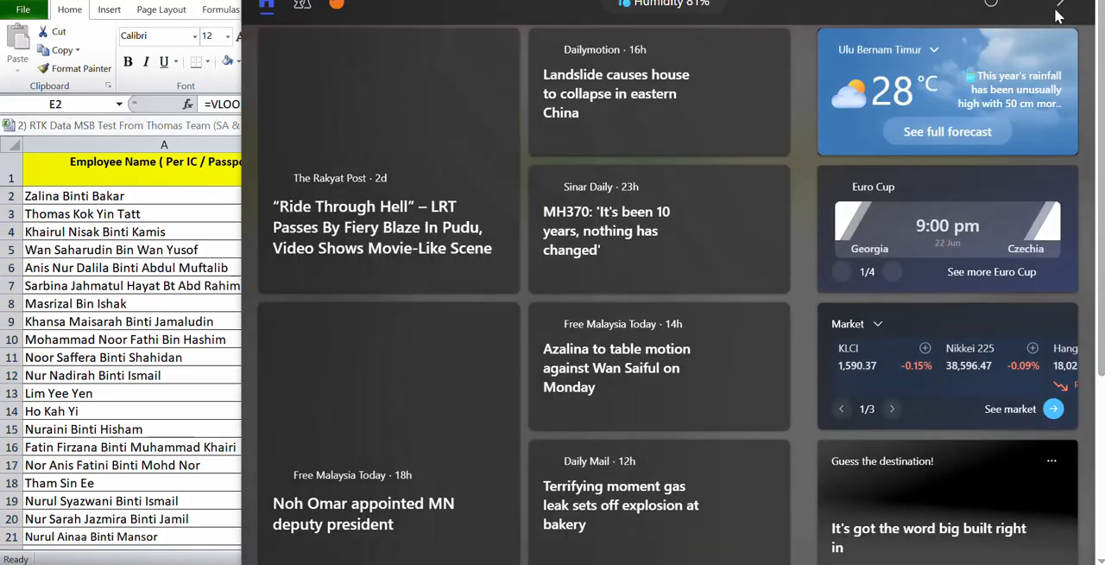
click(1061, 5)
Extend the Test Date formula from E23 down to the last employee row, E42.
click(660, 336)
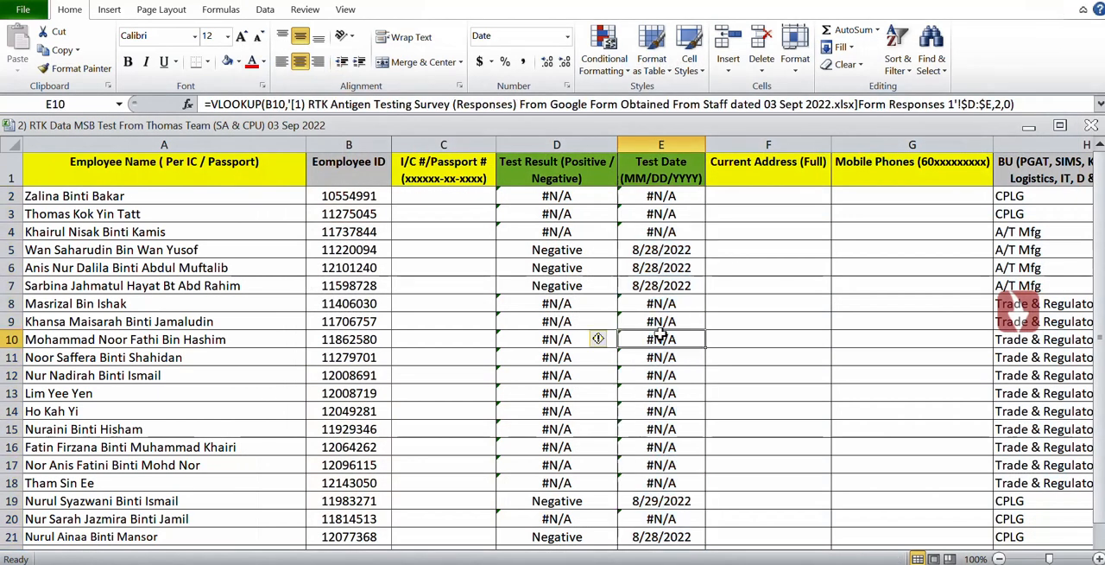
key(Down)
key(Down)
key(Down)
key(Down)
key(Down)
key(Down)
key(Down)
key(Down)
key(Down)
key(Down)
key(Down)
key(Down)
key(Down)
key(Down)
key(Down)
key(Down)
key(Down)
key(Down)
key(Down)
key(Down)
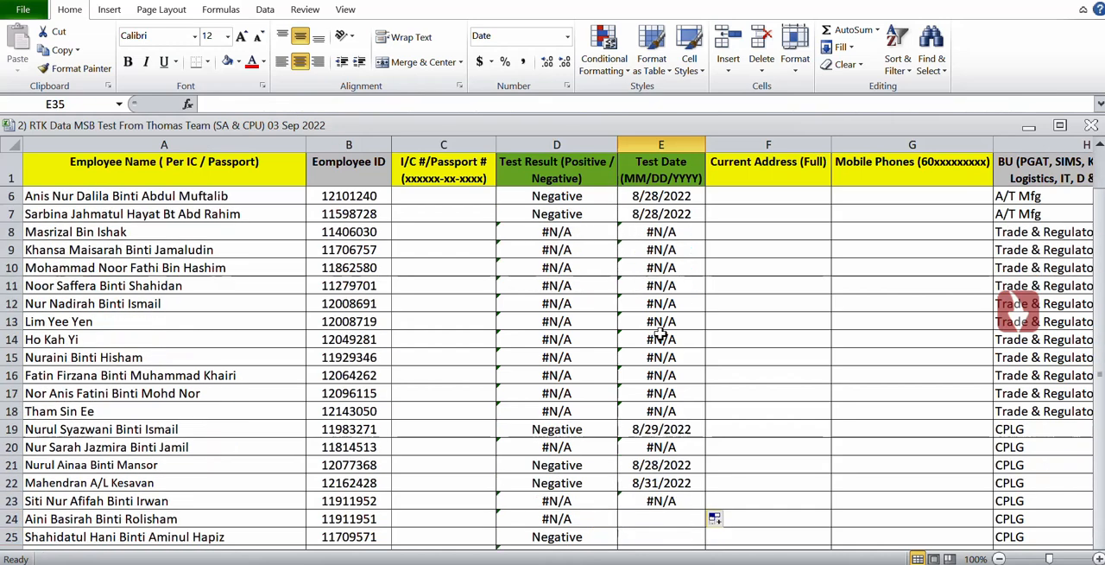
click(662, 338)
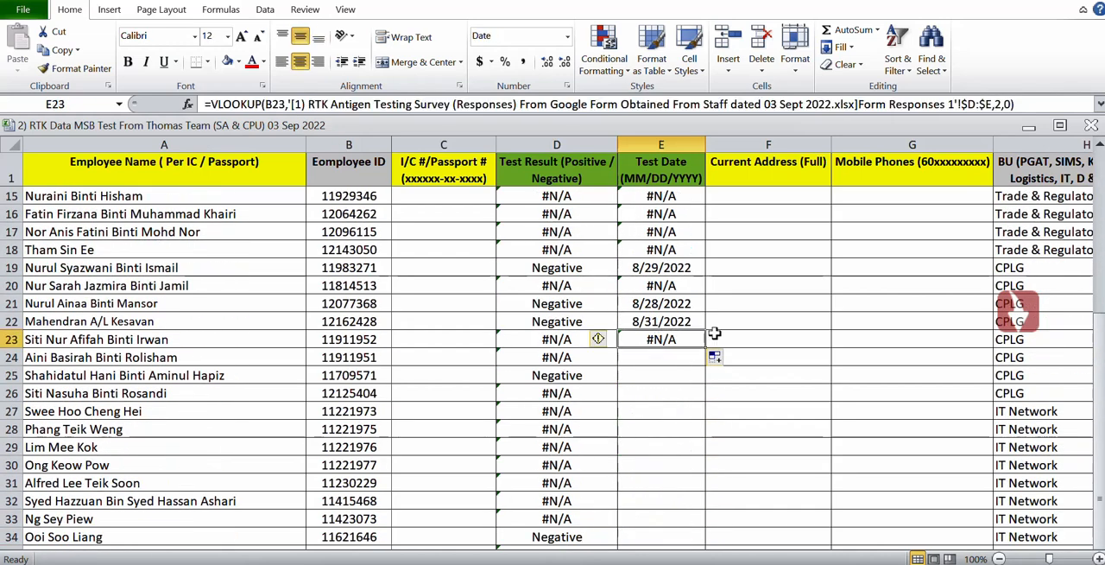
double_click(704, 348)
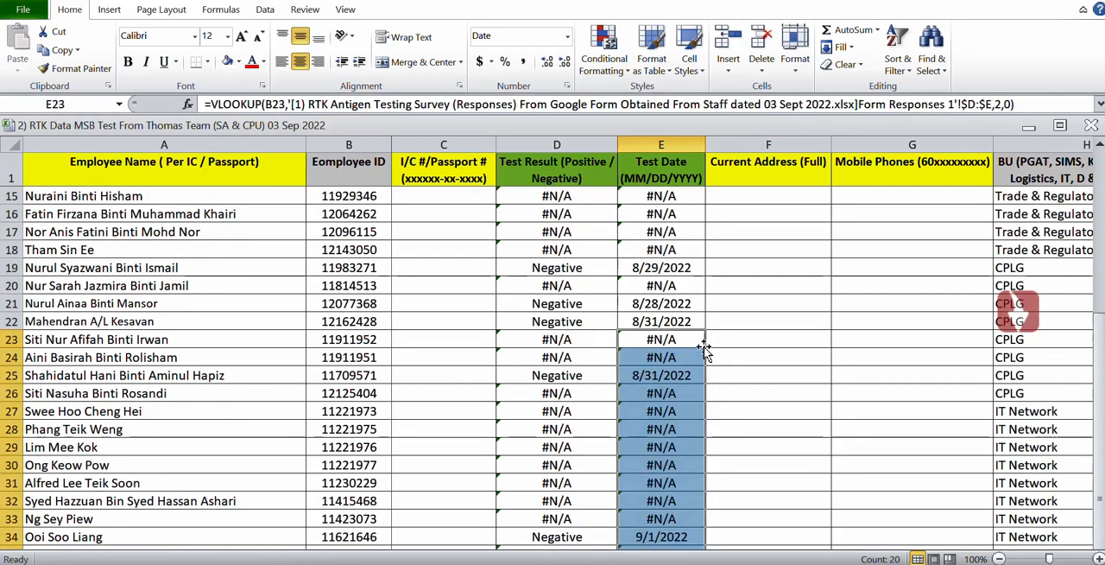
click(1098, 558)
click(1098, 558)
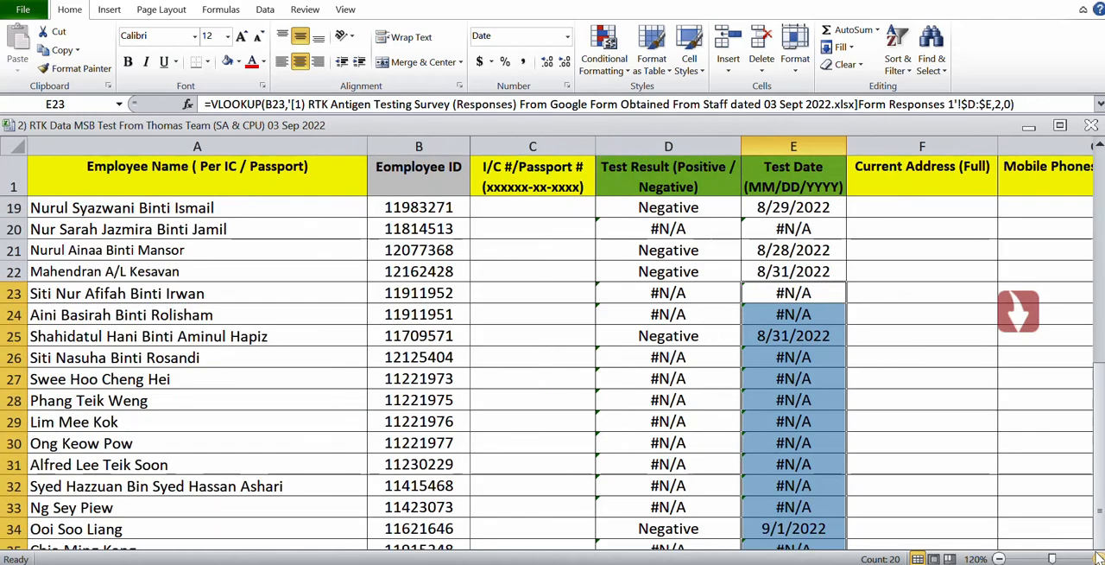
click(999, 558)
click(999, 559)
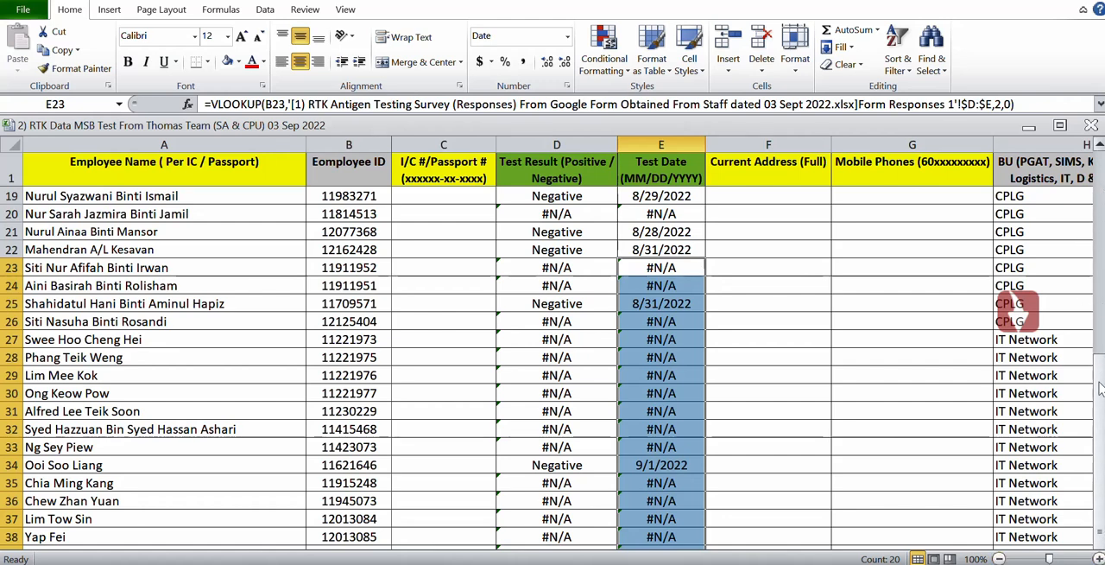
Check the filled Test Date column down past the last employee row and go back up to its header.
click(668, 446)
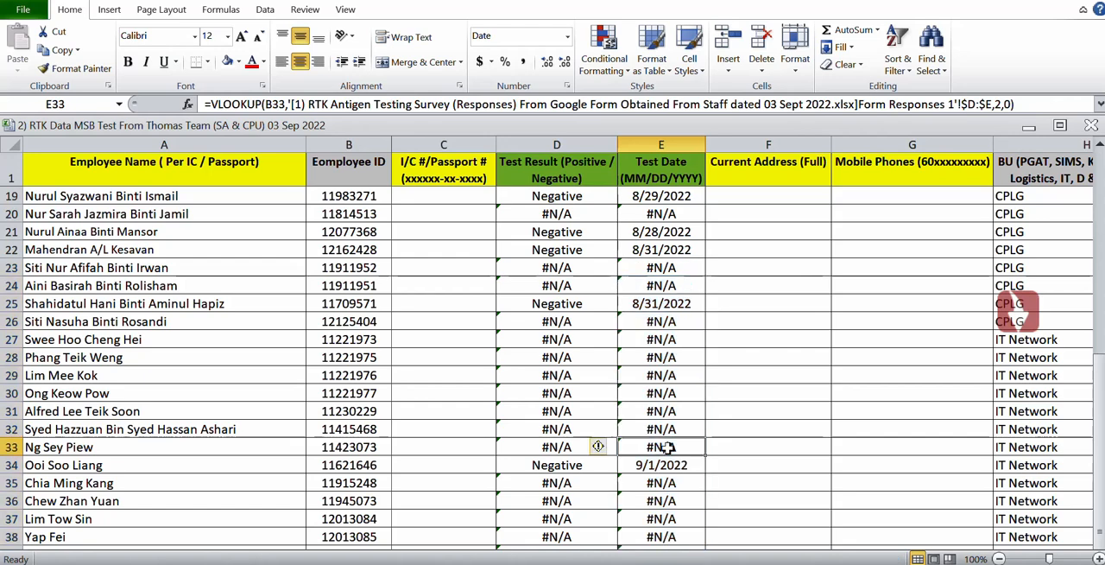
key(Down)
key(Down)
key(Down)
key(Down)
key(Down)
key(Down)
key(Down)
key(Down)
key(Down)
key(Down)
key(Down)
key(Down)
key(Down)
key(Down)
key(Down)
key(Down)
key(Down)
key(Down)
key(Down)
key(Down)
key(Down)
key(Down)
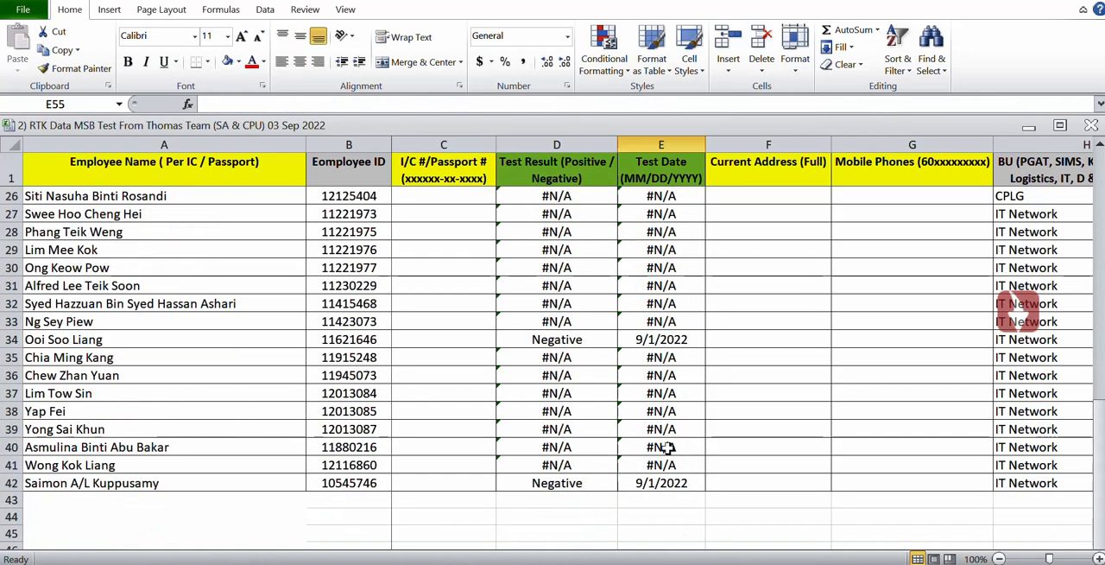
key(Up)
key(Up)
key(Up)
key(Up)
click(668, 446)
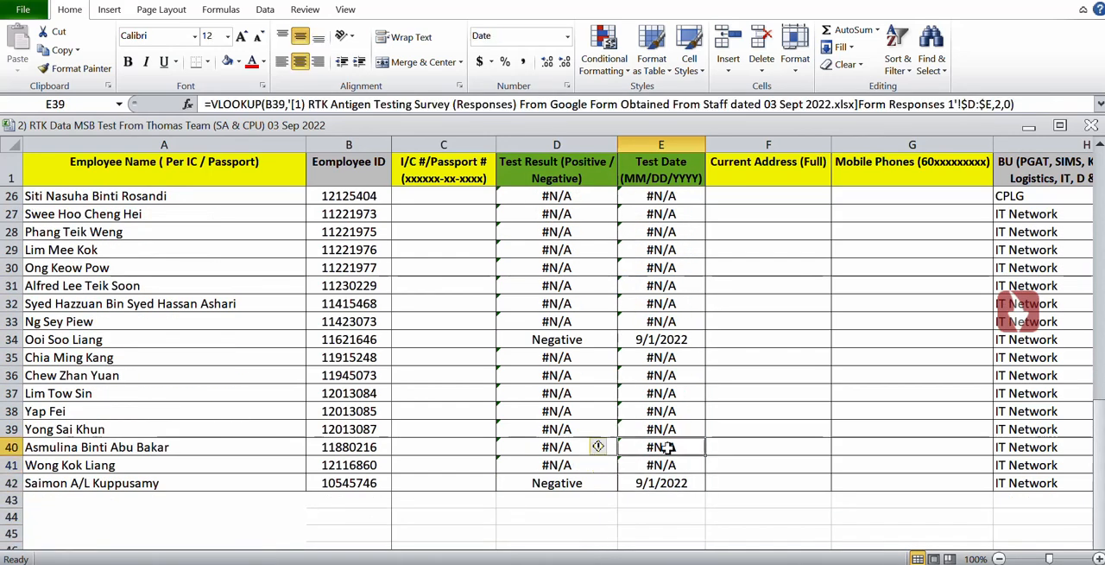
key(Up)
key(Up)
key(Up)
key(Up)
key(Up)
key(Up)
key(Up)
key(Up)
key(Up)
key(Up)
key(Up)
key(Up)
key(Up)
key(Up)
key(Up)
key(Up)
key(Up)
key(Up)
key(Up)
key(Up)
key(Up)
key(Up)
key(Up)
key(Up)
key(Up)
key(Up)
key(Up)
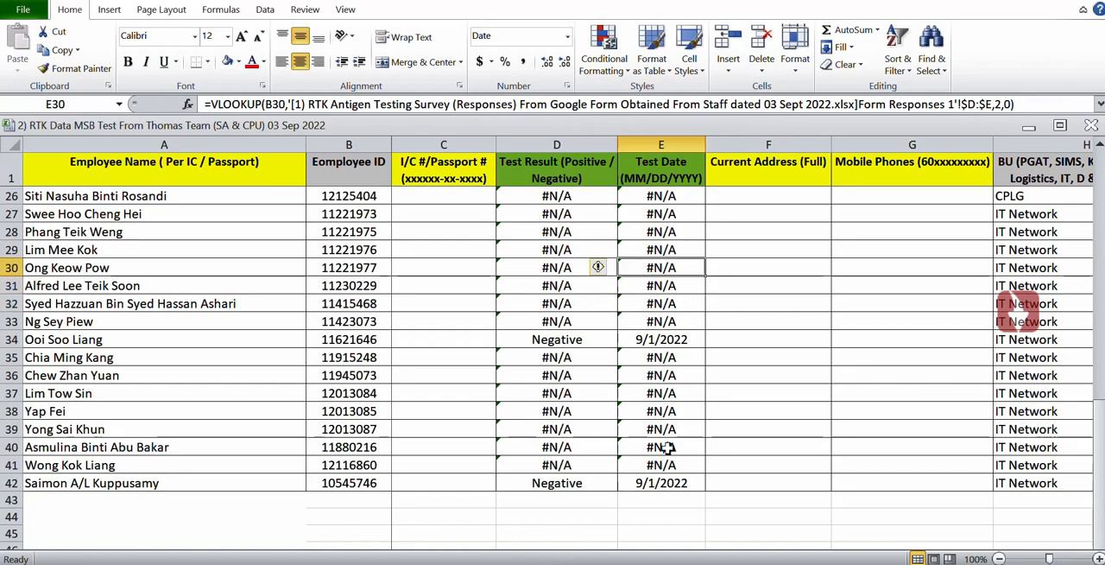
key(Up)
key(Up)
key(Up)
key(Up)
key(Up)
key(Up)
key(Up)
key(Up)
key(Up)
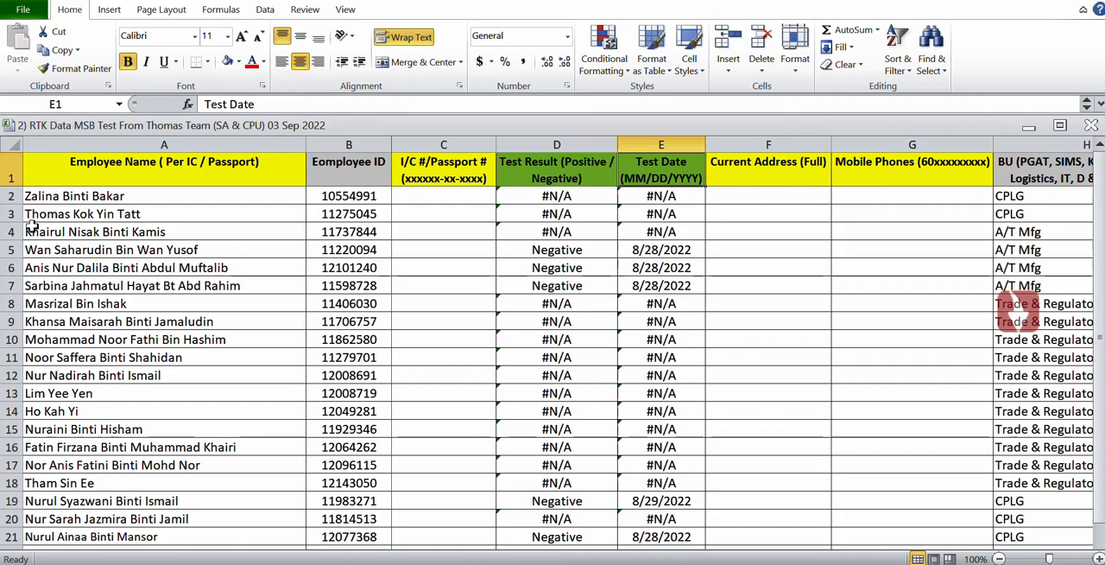
Turn on filtering for the whole header row of the employee list.
click(10, 175)
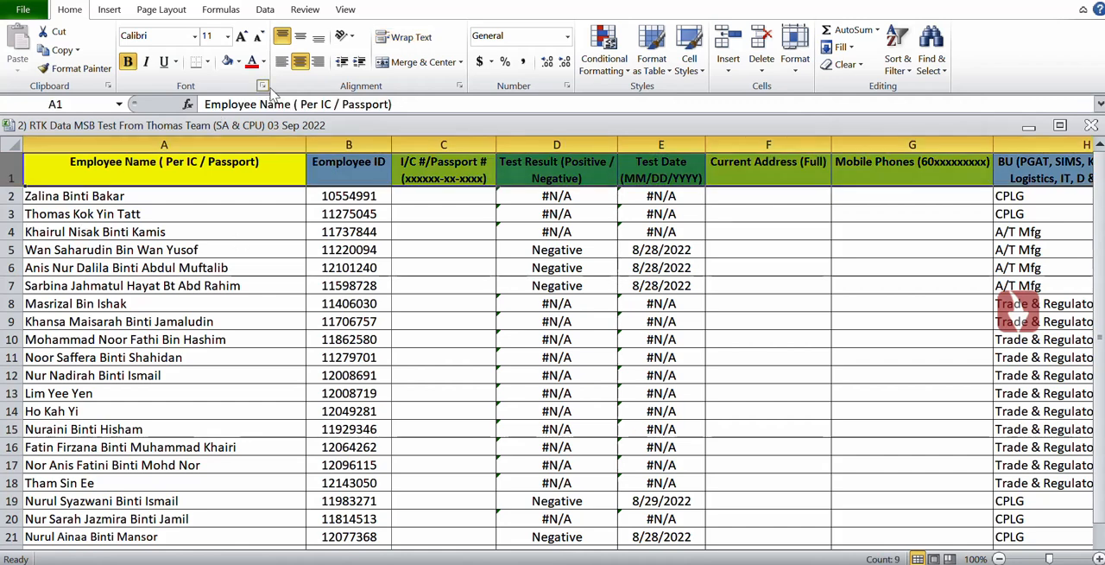
click(278, 7)
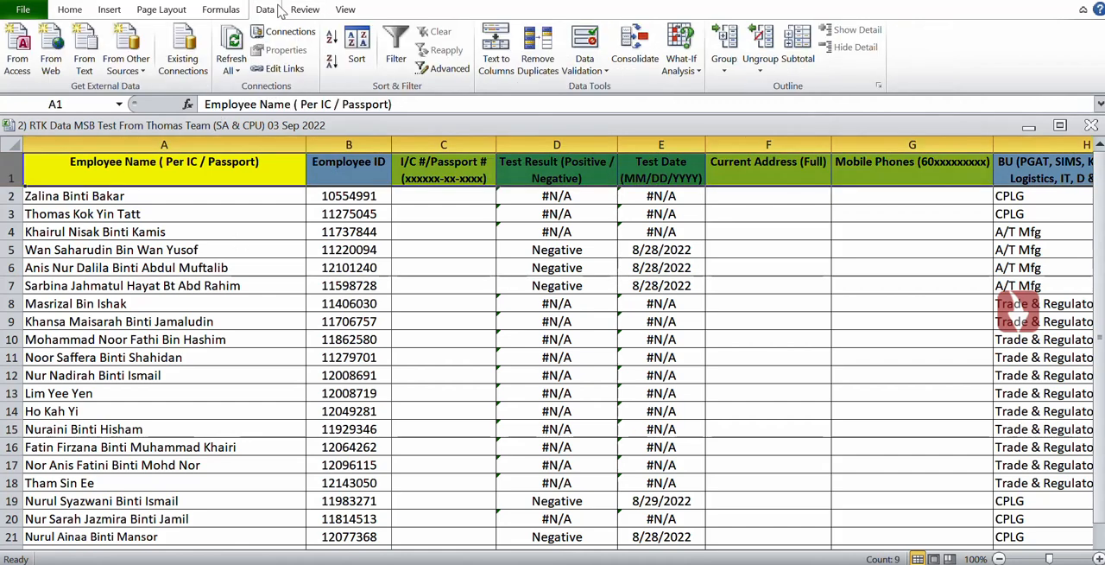
click(395, 52)
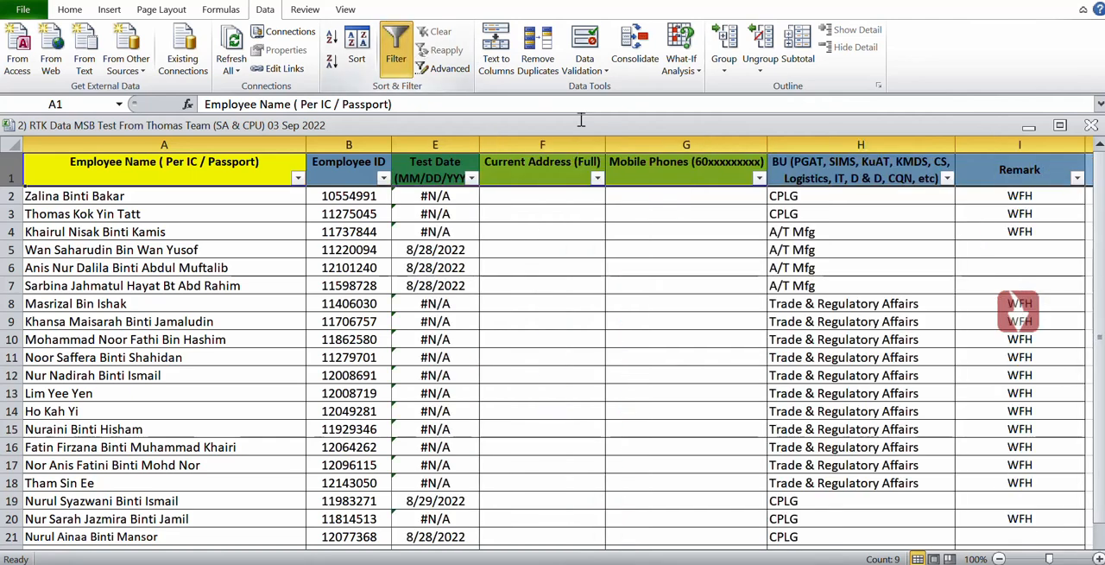
Filter the Test Result column to exclude #N/A and keep only the Negative rows.
click(459, 175)
key(Left)
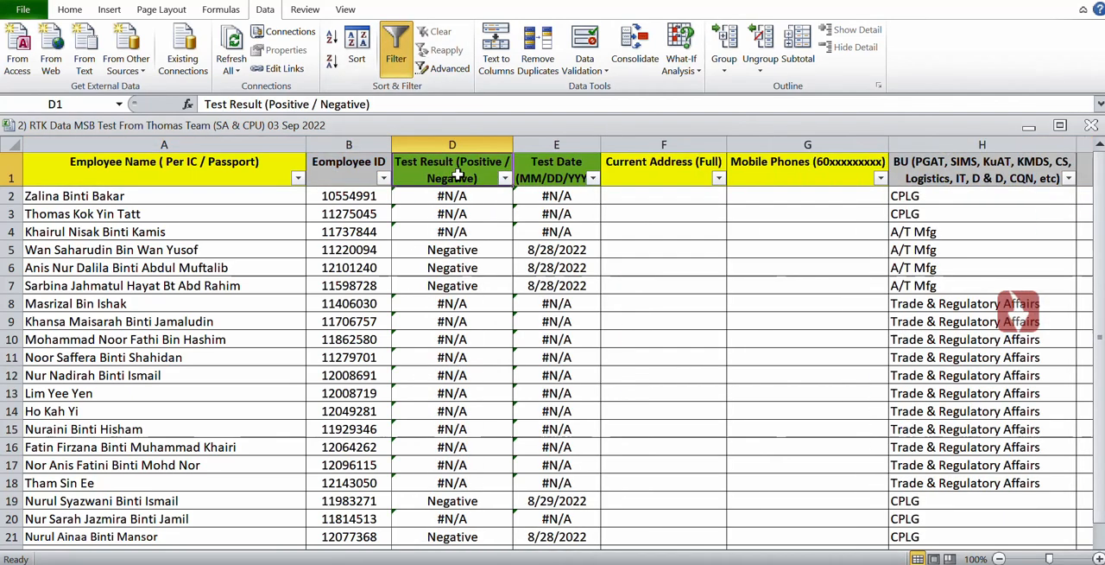
click(504, 178)
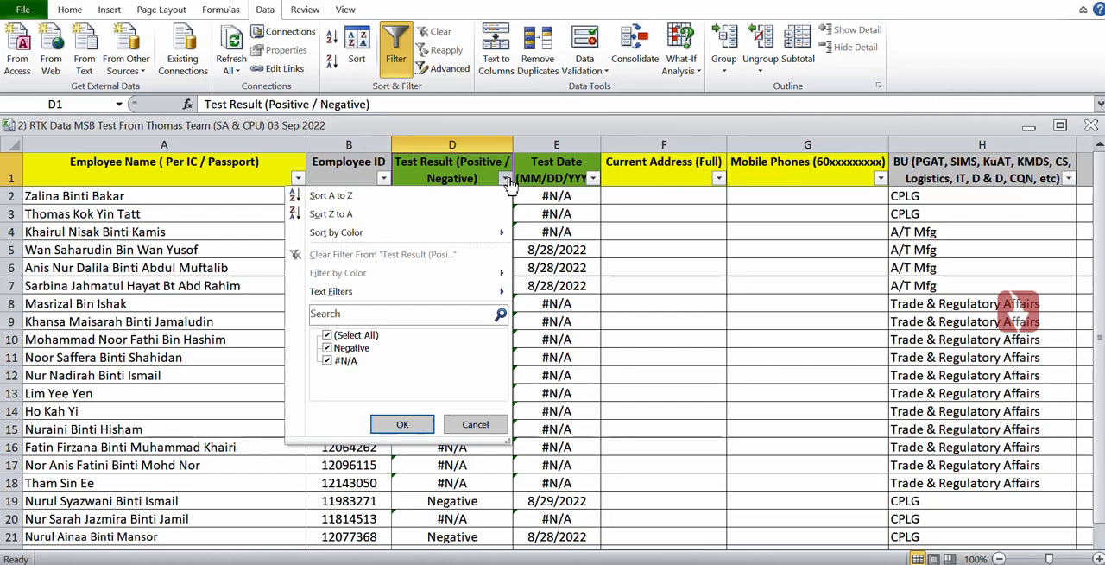
click(342, 361)
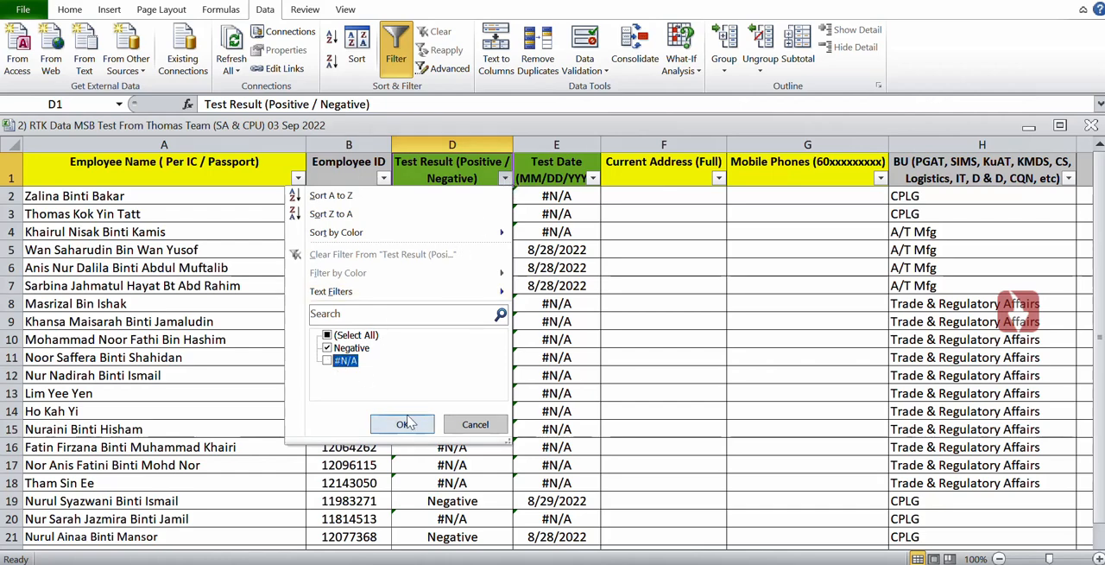
click(406, 424)
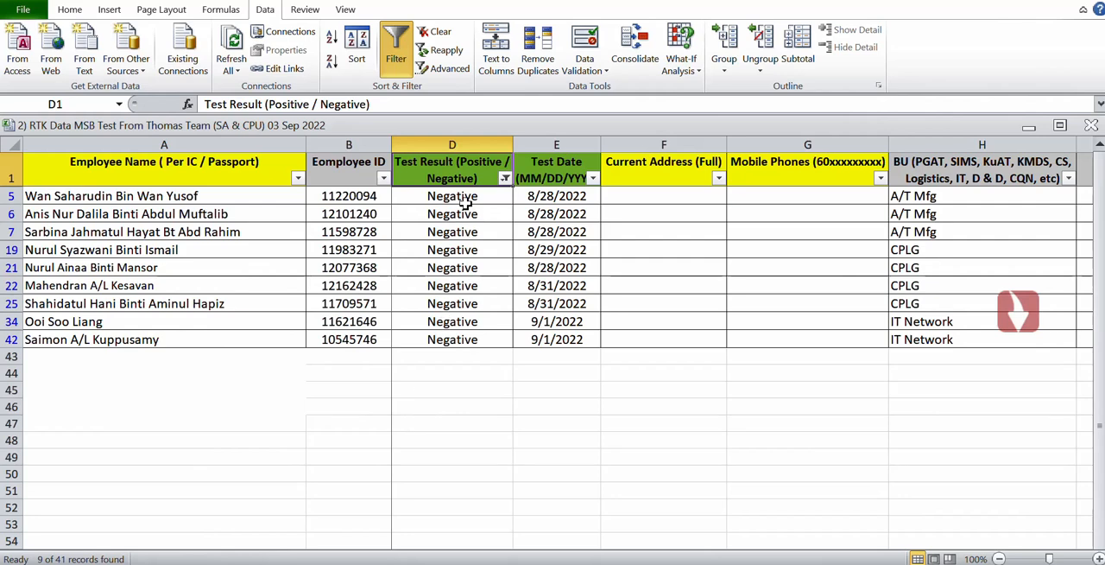
Select the filtered employee names in column A, from row 5 down to row 42.
click(464, 201)
key(Left)
key(Left)
key(Left)
key(Up)
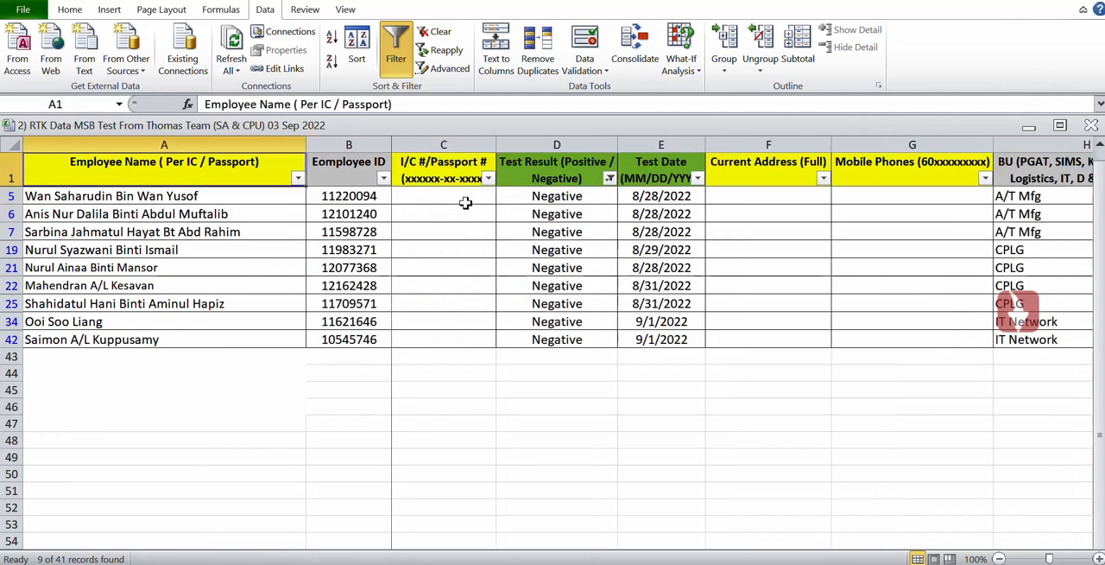
key(Down)
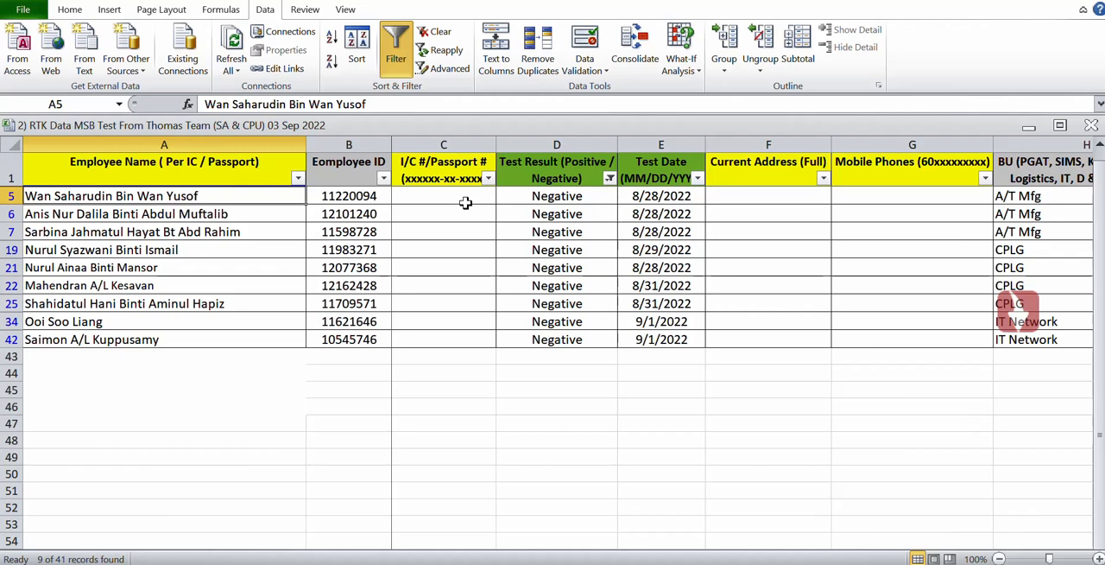
key(shift+Down)
key(shift+Down)
key(shift+Down)
key(shift+Down)
key(shift+Down)
key(shift+Down)
key(shift+Down)
key(shift+Down)
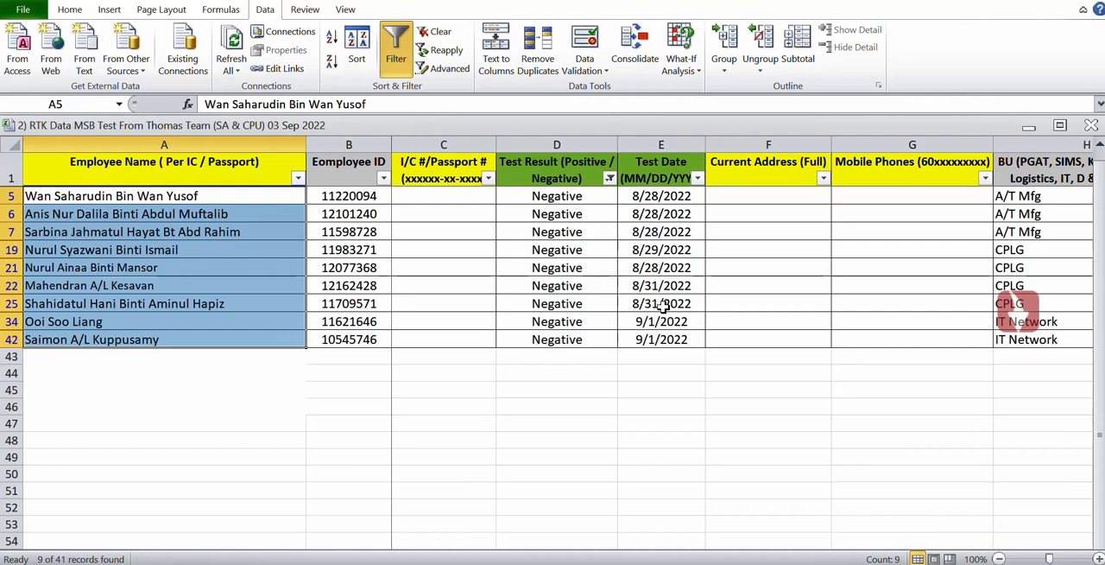
Switch to the survey responses workbook and select the names in B2:B10 to compare their count with the filtered employees, then deselect them.
click(616, 563)
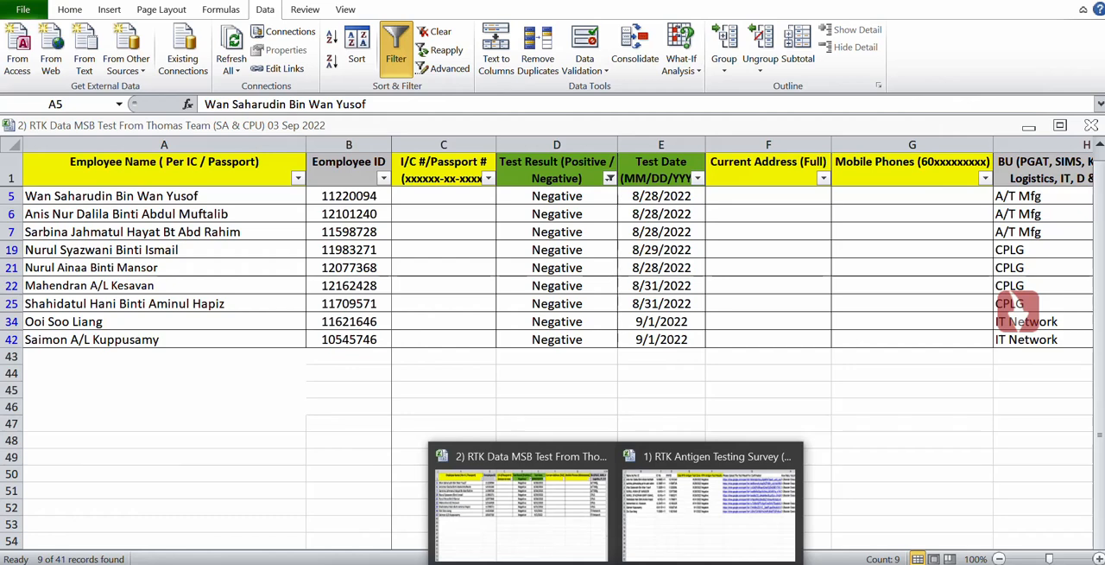
click(712, 523)
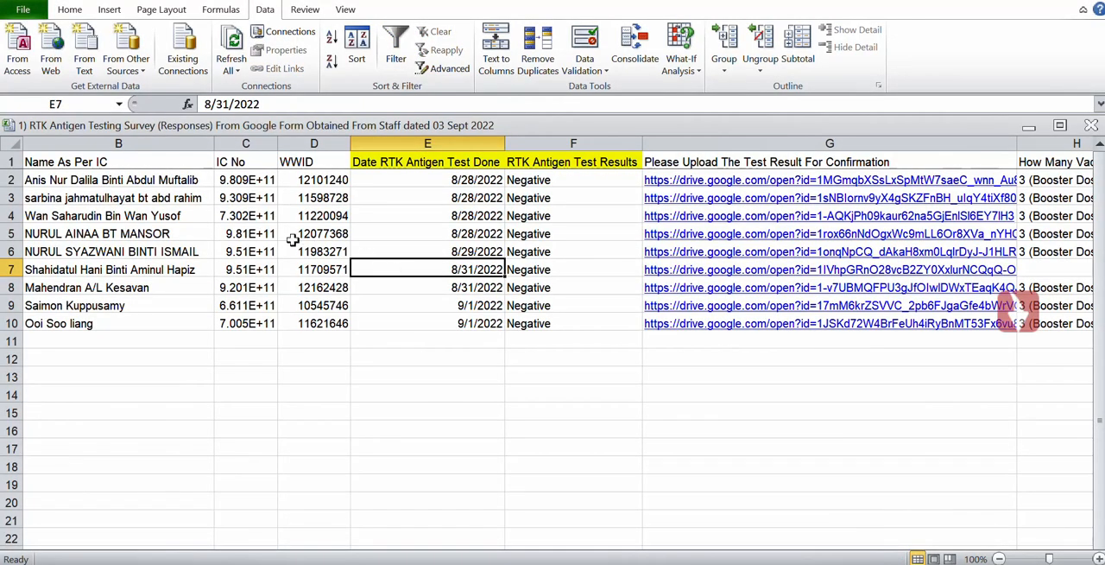
click(126, 181)
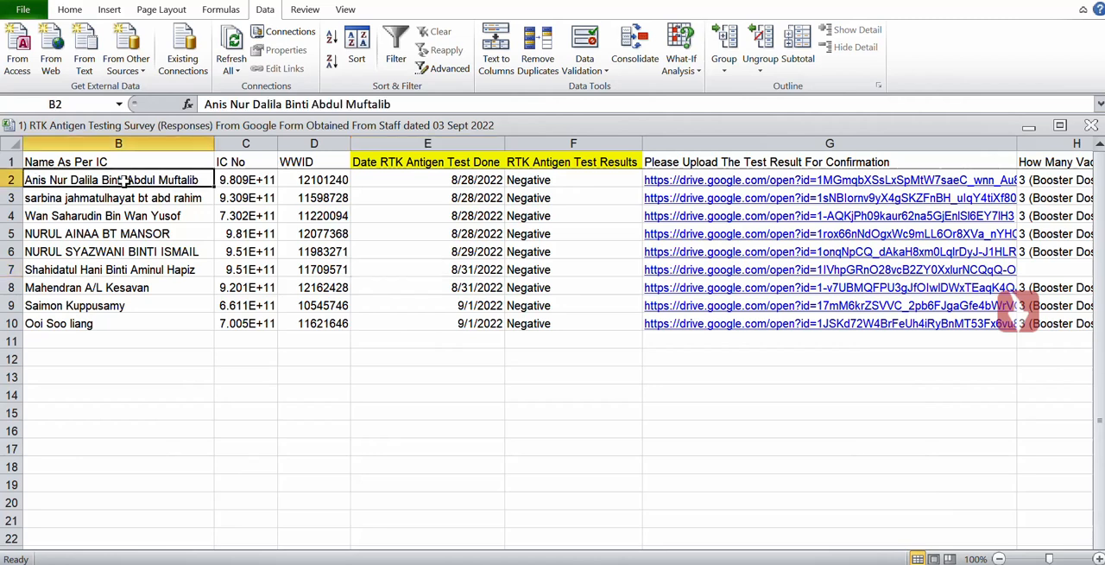
key(Up)
key(Down)
key(shift+Down)
key(shift+Down)
key(shift+Down)
key(shift+Down)
key(shift+Down)
key(shift+Down)
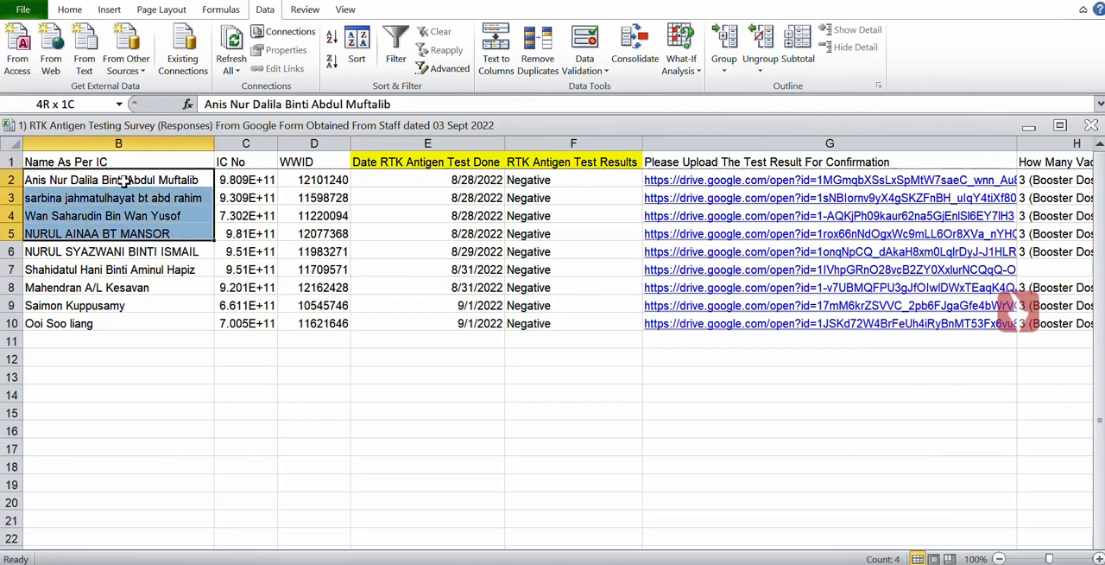
key(shift+Down)
key(shift+Down)
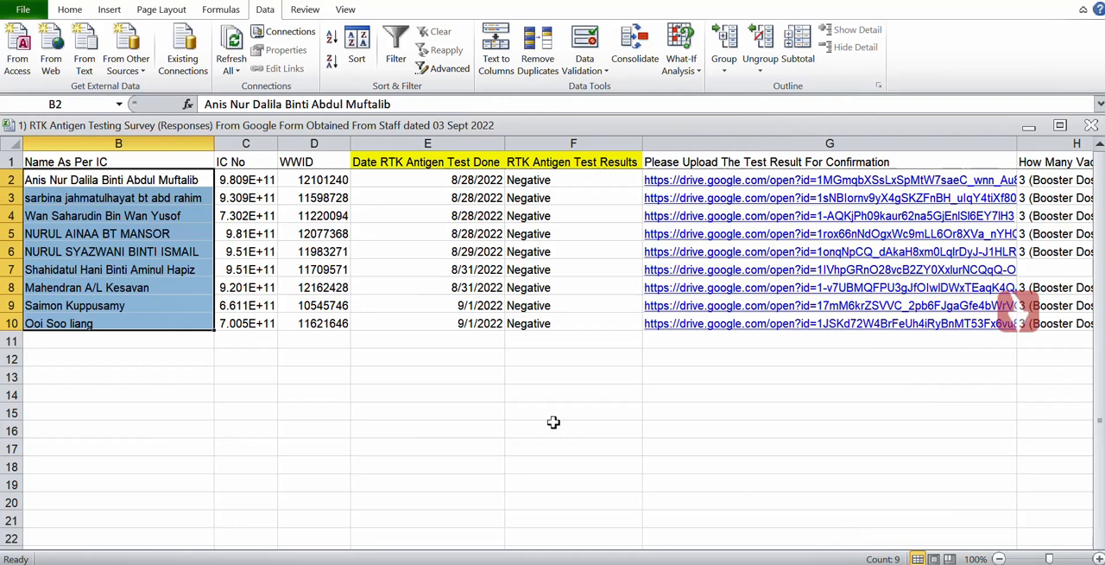
click(436, 382)
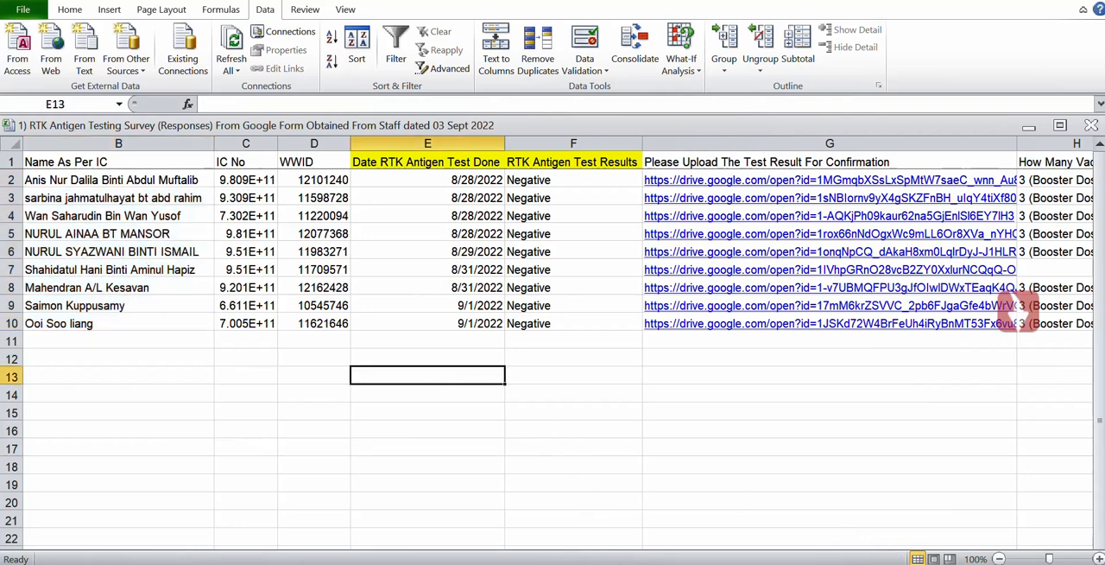
Return to the employee list workbook and turn off filtering so all employee rows show again.
mouse_move(583, 534)
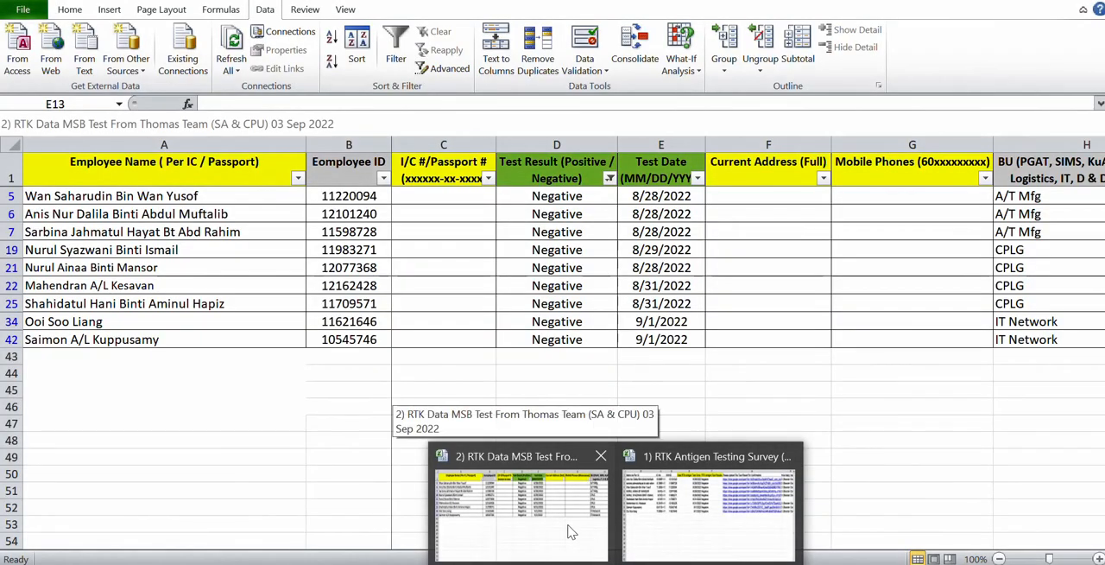
click(570, 532)
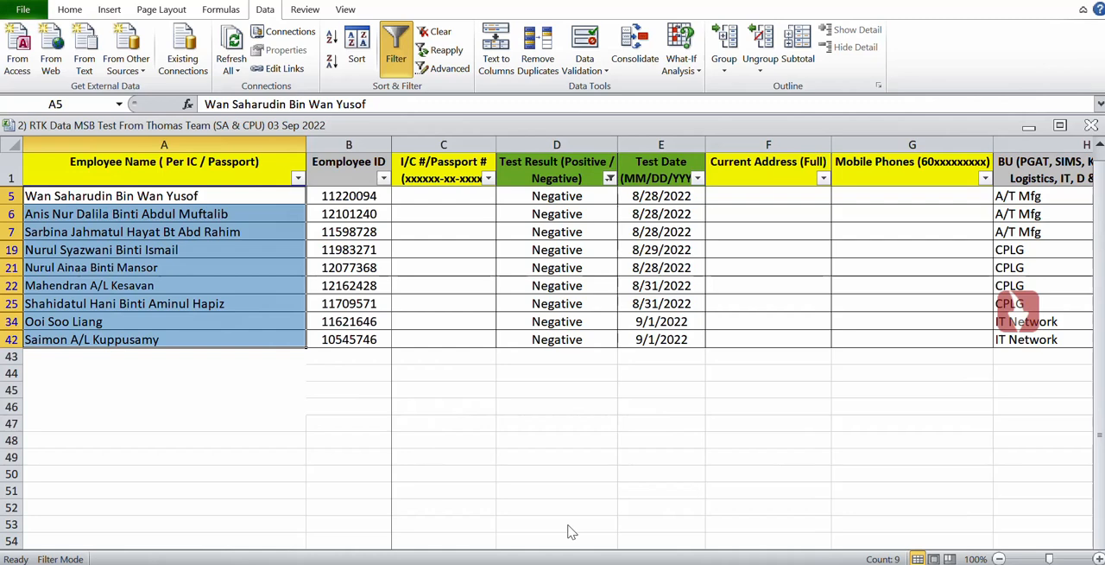
click(397, 62)
Review the full employee list in column A down past its last row and return to the header in A1.
click(210, 343)
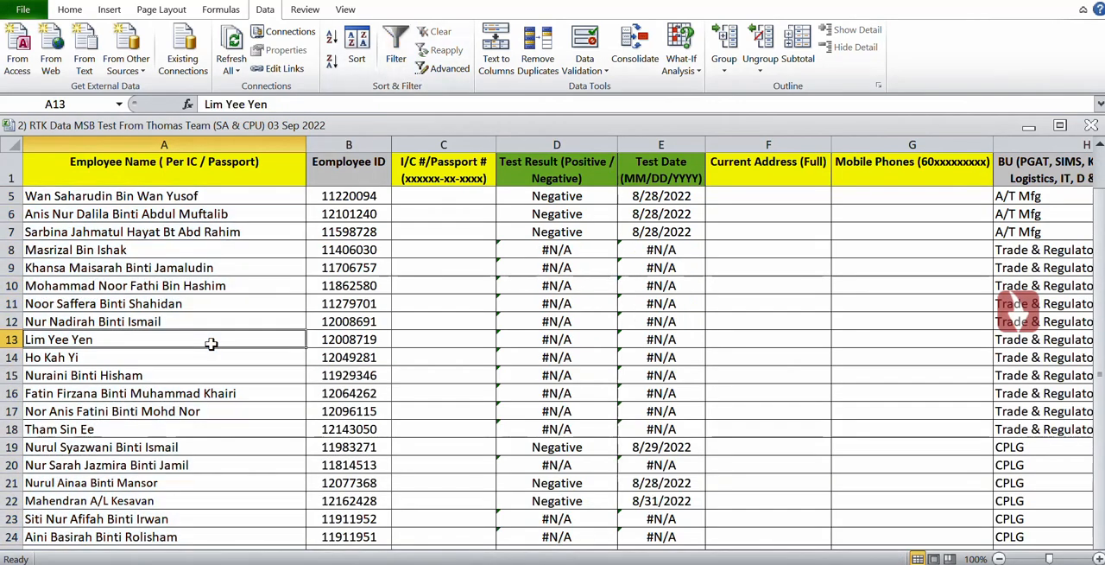
key(Down)
key(Down)
key(Down)
key(Down)
key(Down)
key(Down)
key(Down)
key(Down)
key(Down)
key(Down)
key(Down)
key(Down)
key(Down)
key(Down)
key(Down)
key(Down)
key(Down)
key(Down)
key(Down)
key(Down)
key(Down)
key(Down)
key(Down)
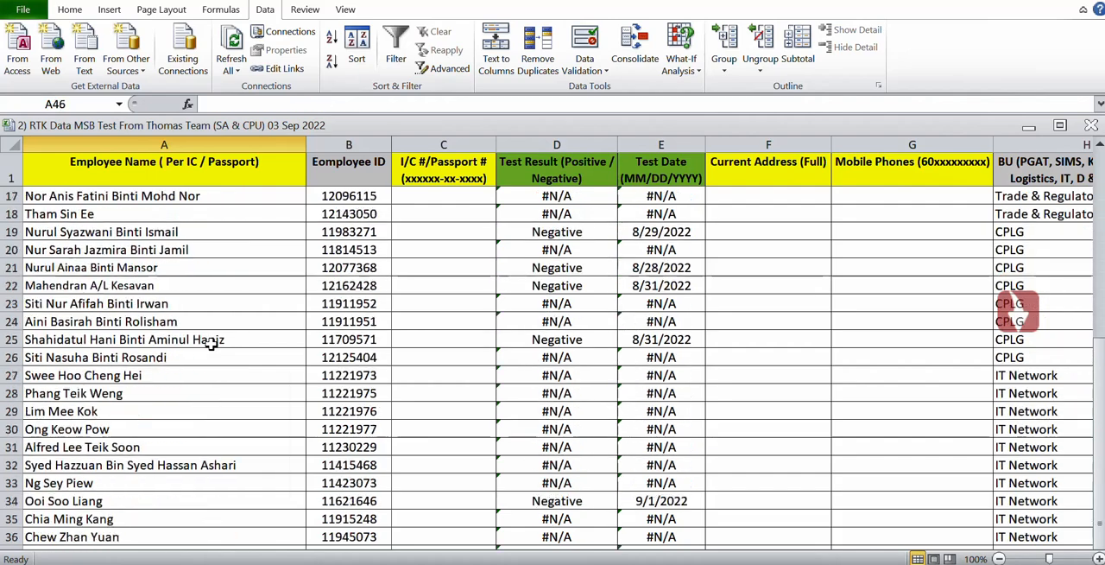
key(Up)
key(Up)
key(Up)
key(Up)
key(Up)
key(Up)
key(Up)
key(Up)
key(Up)
key(Up)
key(Up)
key(Up)
key(Up)
key(Up)
key(Up)
key(Up)
key(Up)
key(Up)
key(Up)
key(Up)
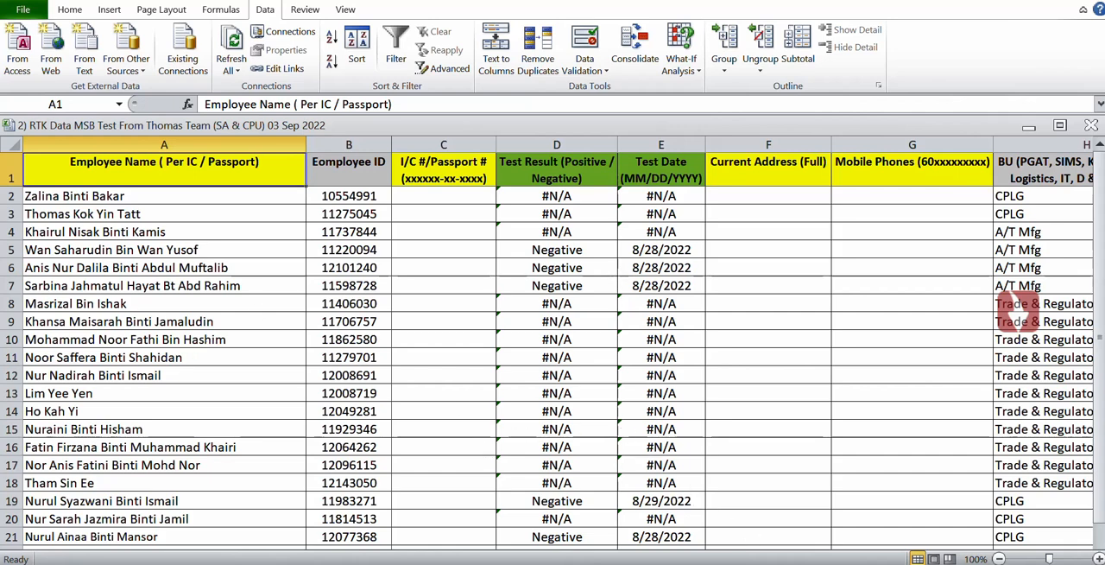
click(850, 564)
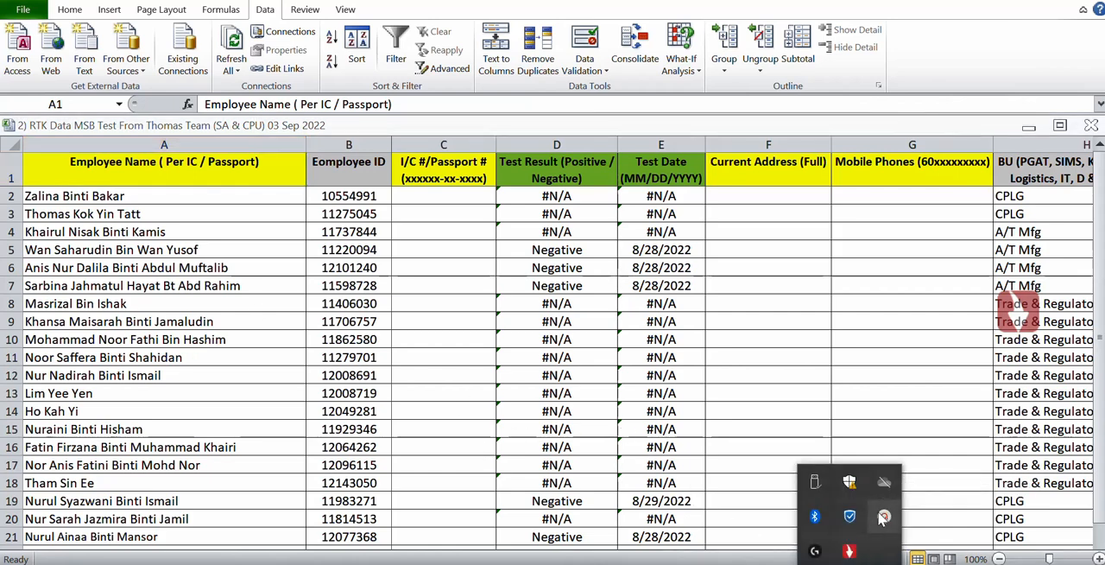